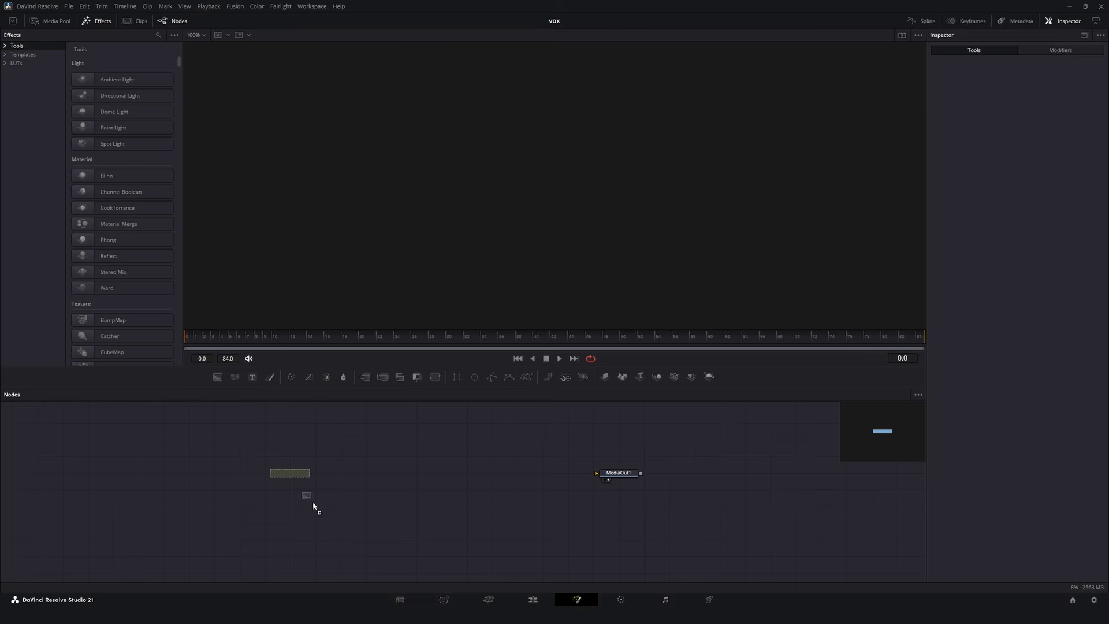
# Connect the Background node to MediaOut1 and drop a second Background node onto the link to merge it.
pyautogui.click(313, 475)
pyautogui.click(604, 475)
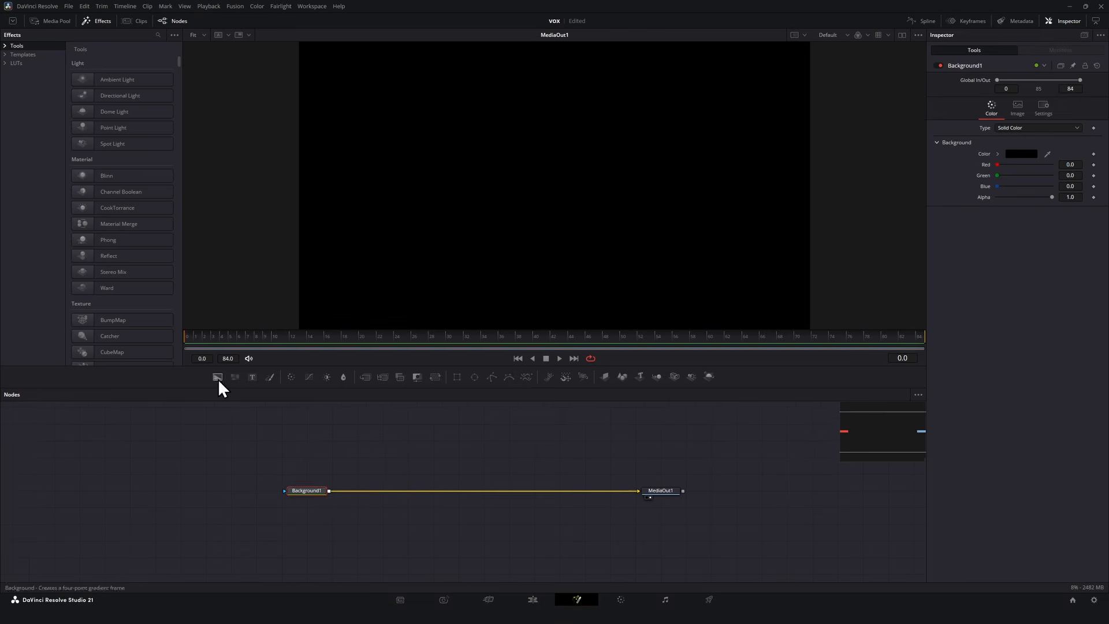
pyautogui.moveTo(217, 377); pyautogui.dragTo(331, 488)
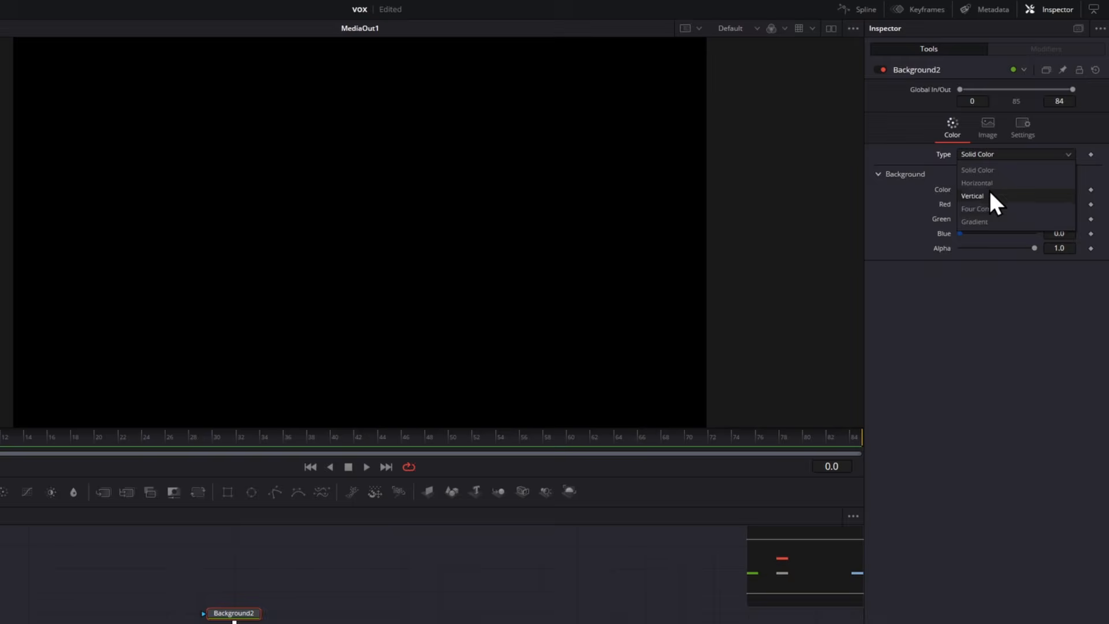
# Switch Background2 to a linear gradient and give its start stop a bright blue color.
pyautogui.click(989, 191)
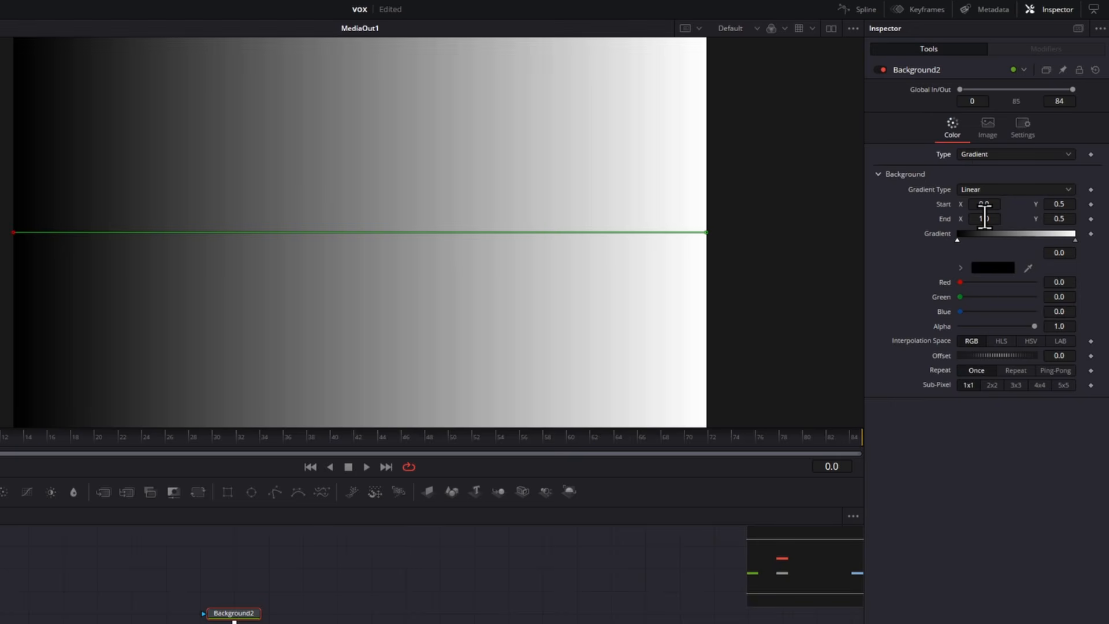
pyautogui.click(993, 268)
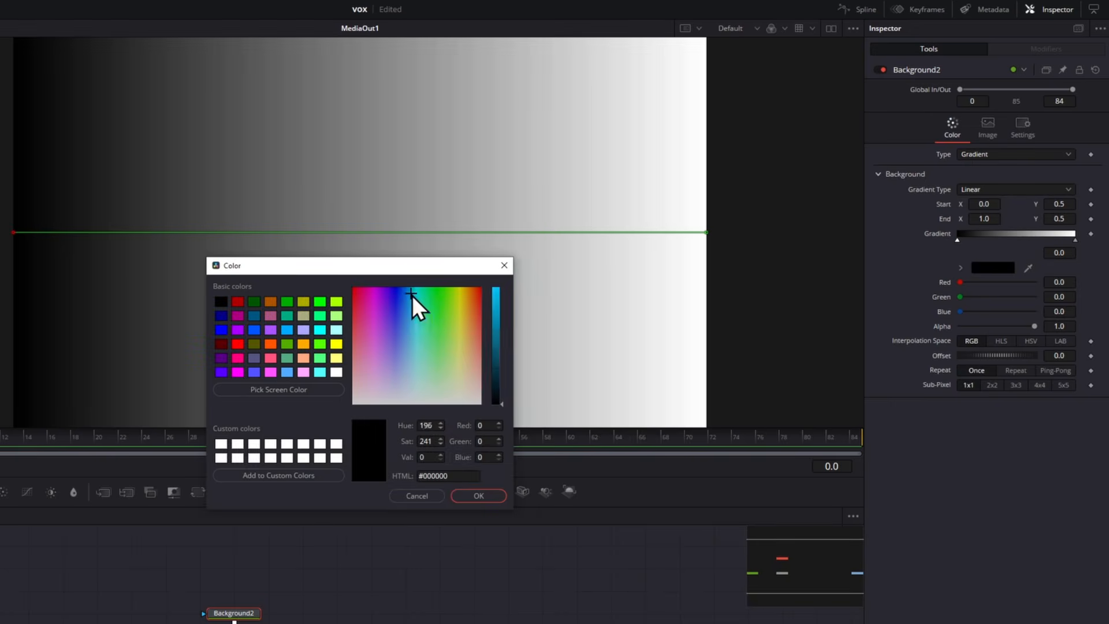
pyautogui.click(416, 304)
pyautogui.click(493, 421)
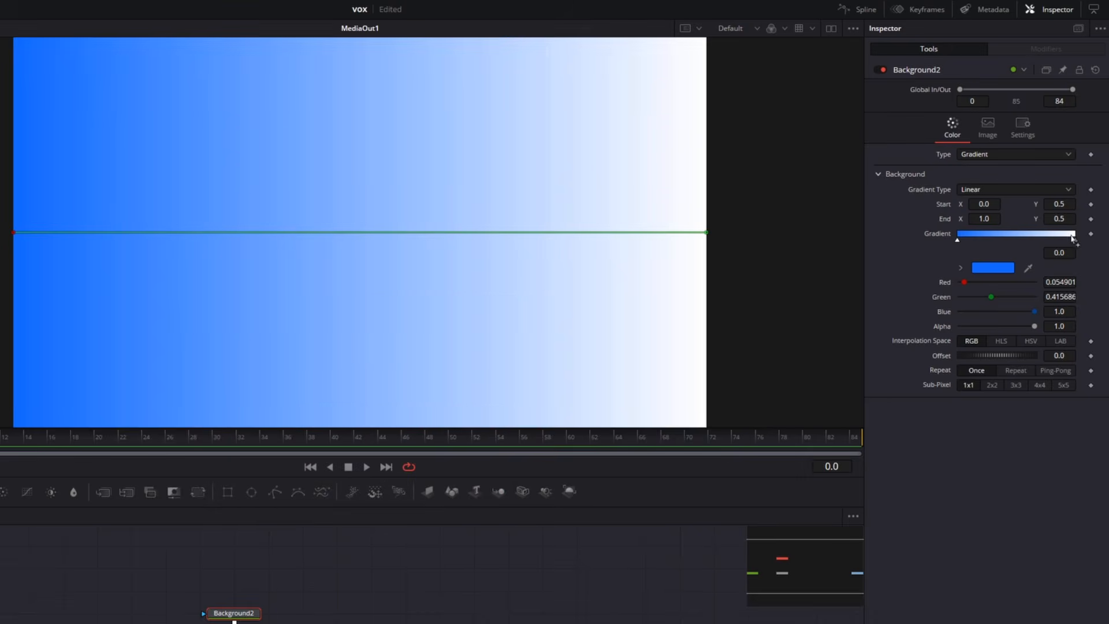
# Set the gradient's end stop to purple and shift the gradient offset to about -0.24.
pyautogui.click(1074, 241)
pyautogui.click(993, 267)
pyautogui.click(388, 322)
pyautogui.click(478, 495)
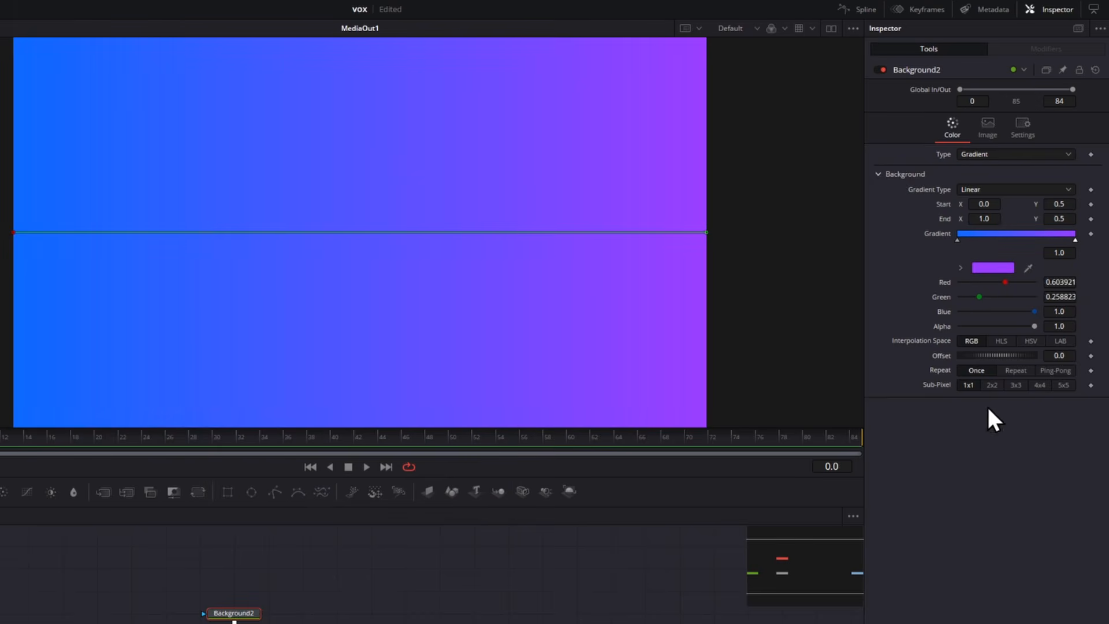
pyautogui.moveTo(983, 355); pyautogui.dragTo(954, 355)
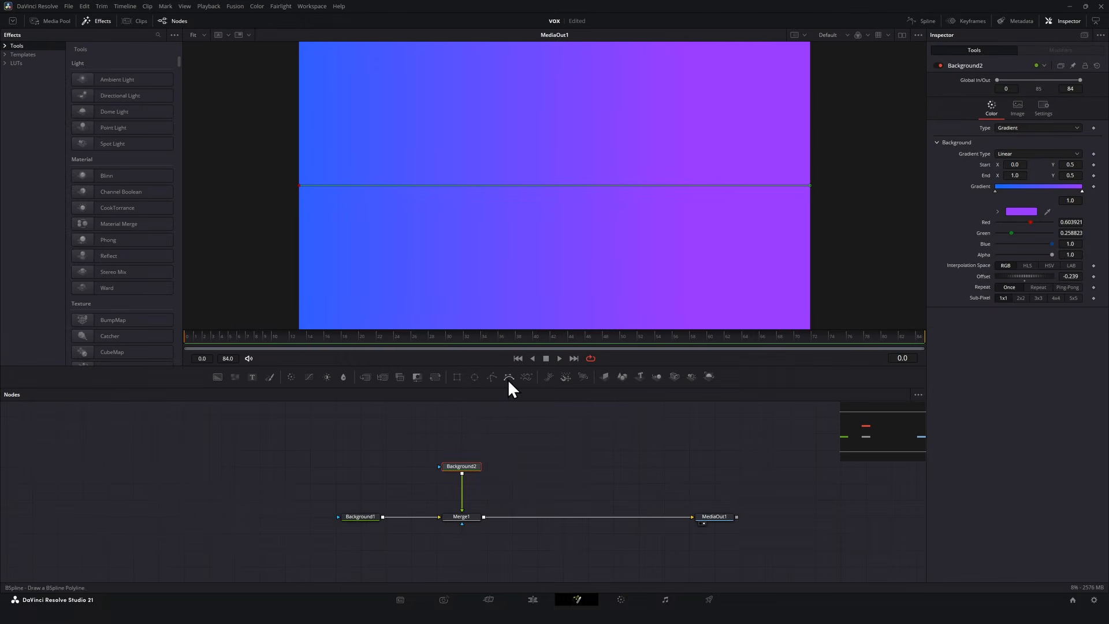
# Add a BSpline mask to Background2 and draw a closed, irregular blob shape in the viewer.
pyautogui.moveTo(298, 492); pyautogui.dragTo(254, 572)
pyautogui.moveTo(477, 437); pyautogui.dragTo(465, 465)
pyautogui.click(508, 160)
pyautogui.click(449, 181)
pyautogui.click(471, 233)
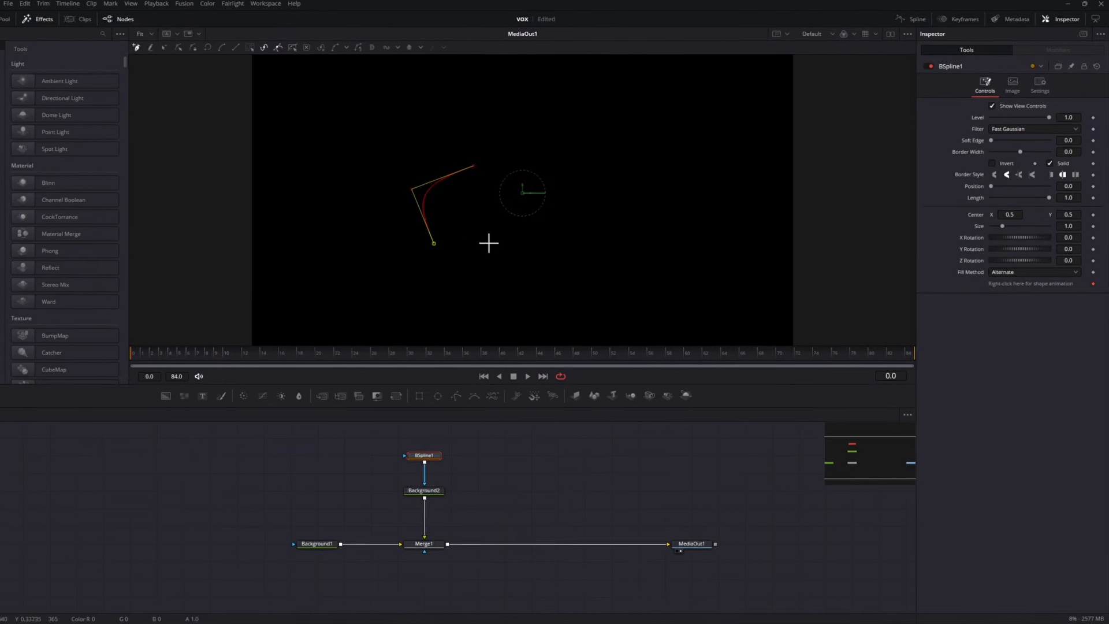
pyautogui.click(545, 230)
pyautogui.click(626, 265)
pyautogui.click(627, 232)
pyautogui.click(660, 204)
pyautogui.click(652, 173)
pyautogui.click(602, 159)
pyautogui.click(589, 135)
pyautogui.click(532, 138)
pyautogui.click(507, 160)
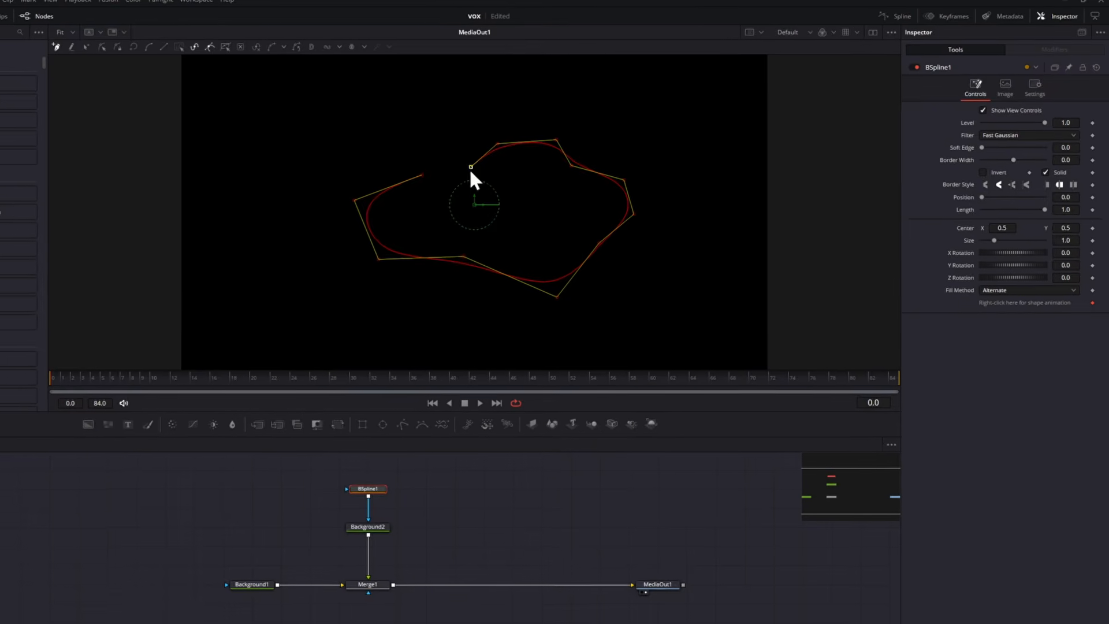
pyautogui.click(461, 168)
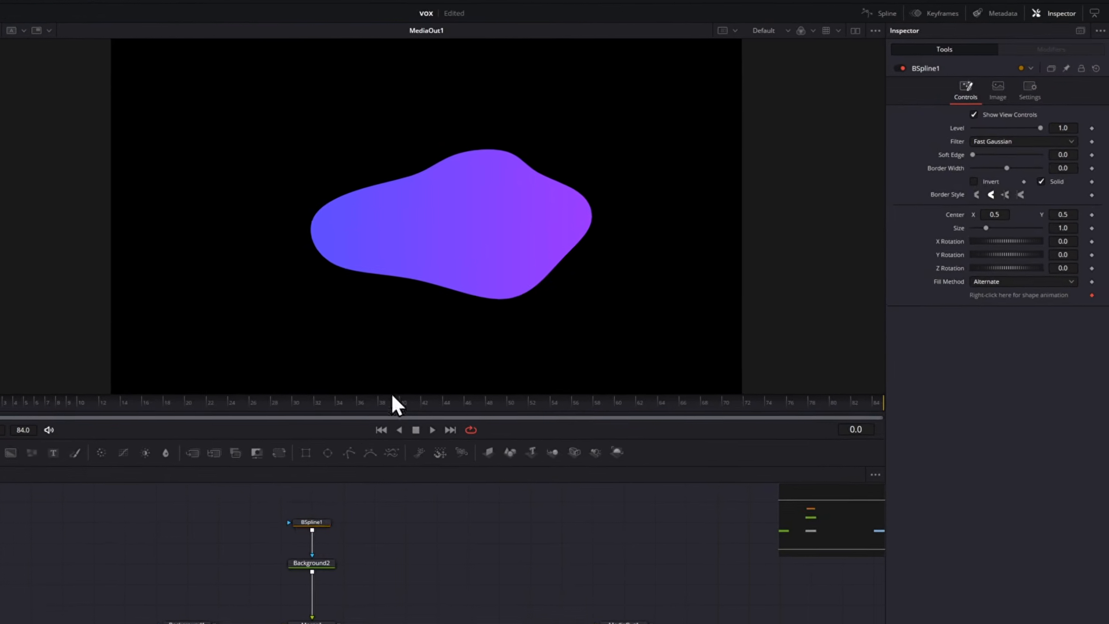
# Reshape the blob by moving several of its spline control points outward.
pyautogui.moveTo(282, 214); pyautogui.dragTo(248, 213)
pyautogui.moveTo(309, 280); pyautogui.dragTo(285, 291)
pyautogui.click(505, 320)
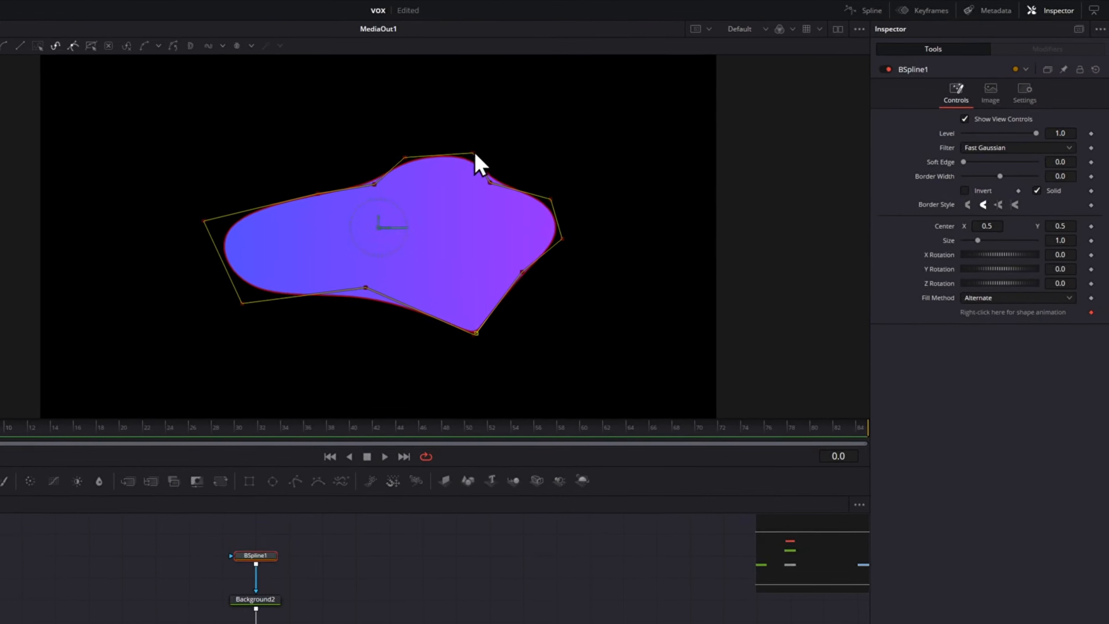
pyautogui.moveTo(504, 149); pyautogui.dragTo(516, 148)
pyautogui.moveTo(439, 152); pyautogui.dragTo(427, 150)
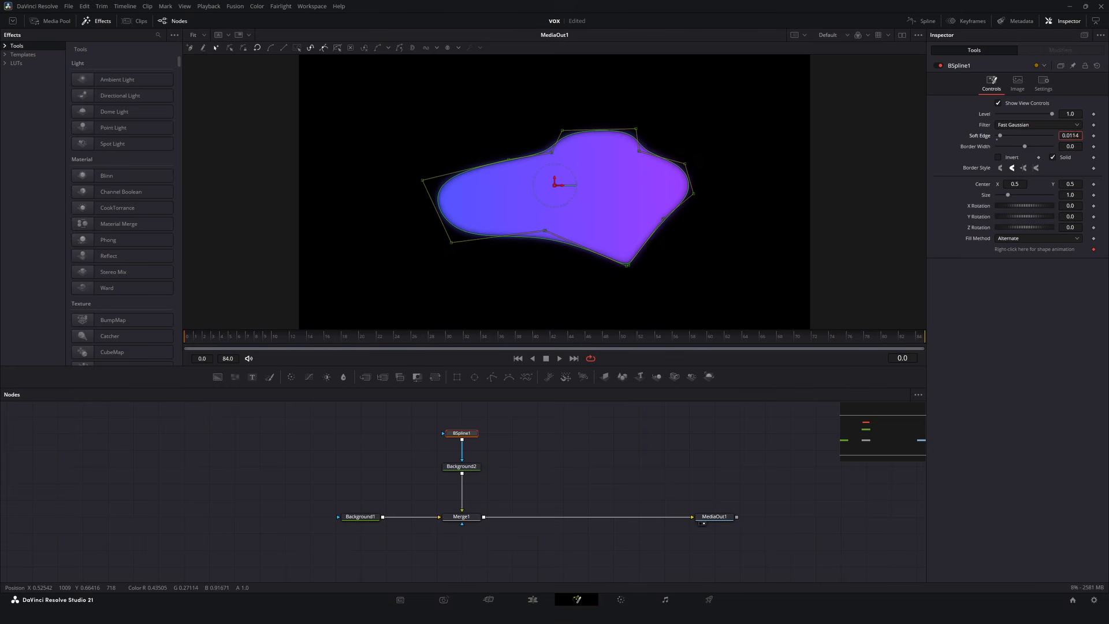
# Insert a Gaussian Blur node after Background2 and increase its blur strength.
pyautogui.moveTo(465, 467); pyautogui.dragTo(465, 450)
pyautogui.hotkey('shift', 'space')
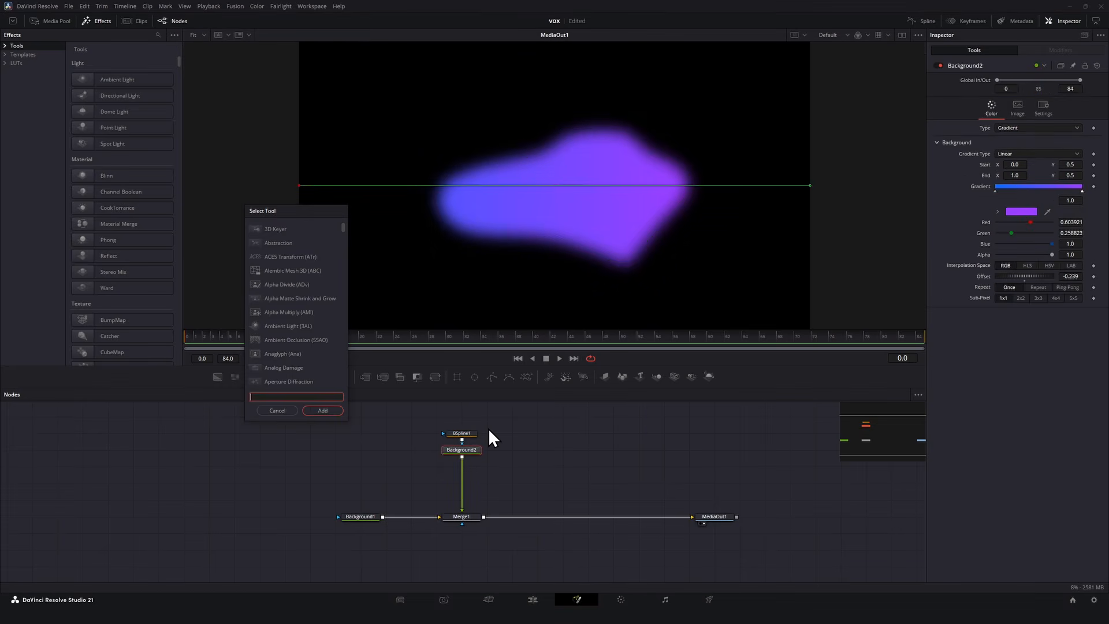
pyautogui.write('gaussian')
pyautogui.press('Return')
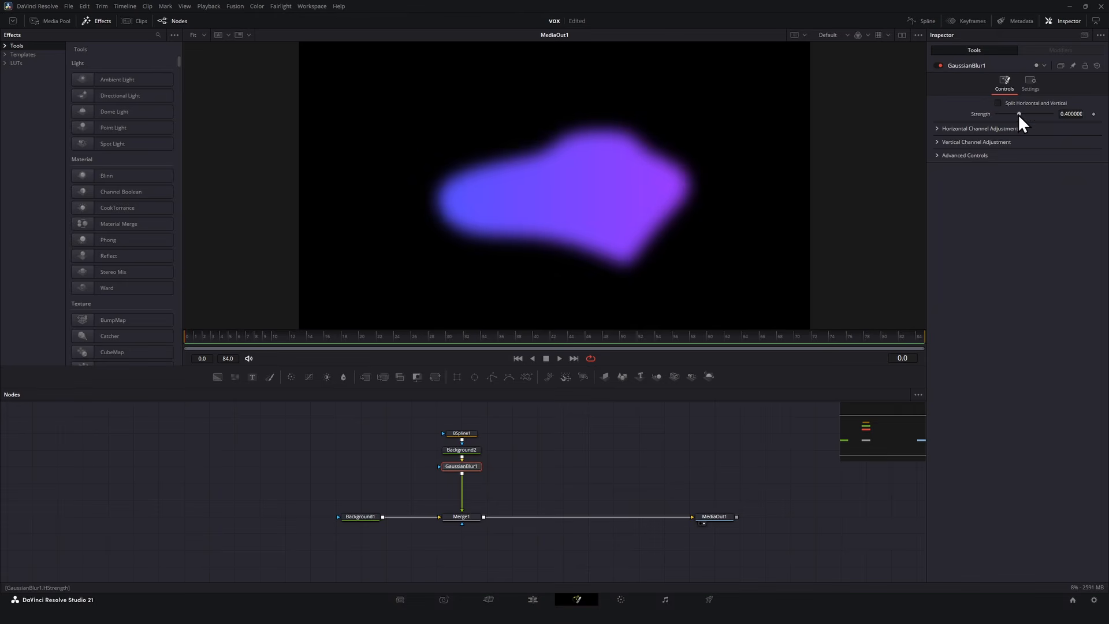
pyautogui.moveTo(1018, 114); pyautogui.dragTo(1028, 134)
# Apply a Perturb modifier to the BSpline's shape animation and open its modifier settings.
pyautogui.click(470, 432)
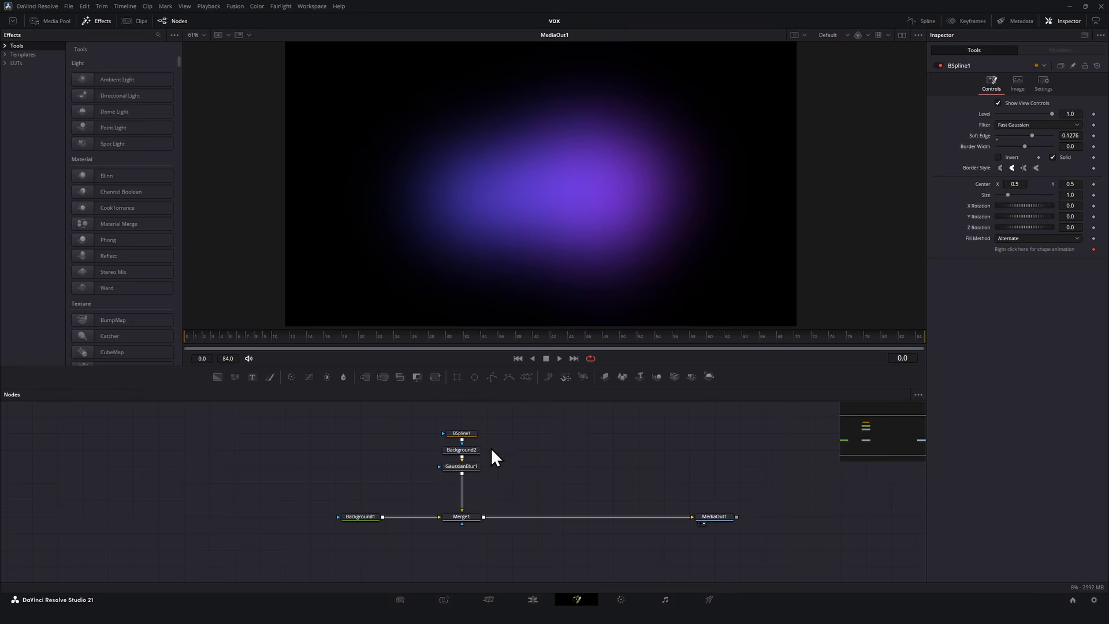
pyautogui.click(473, 436)
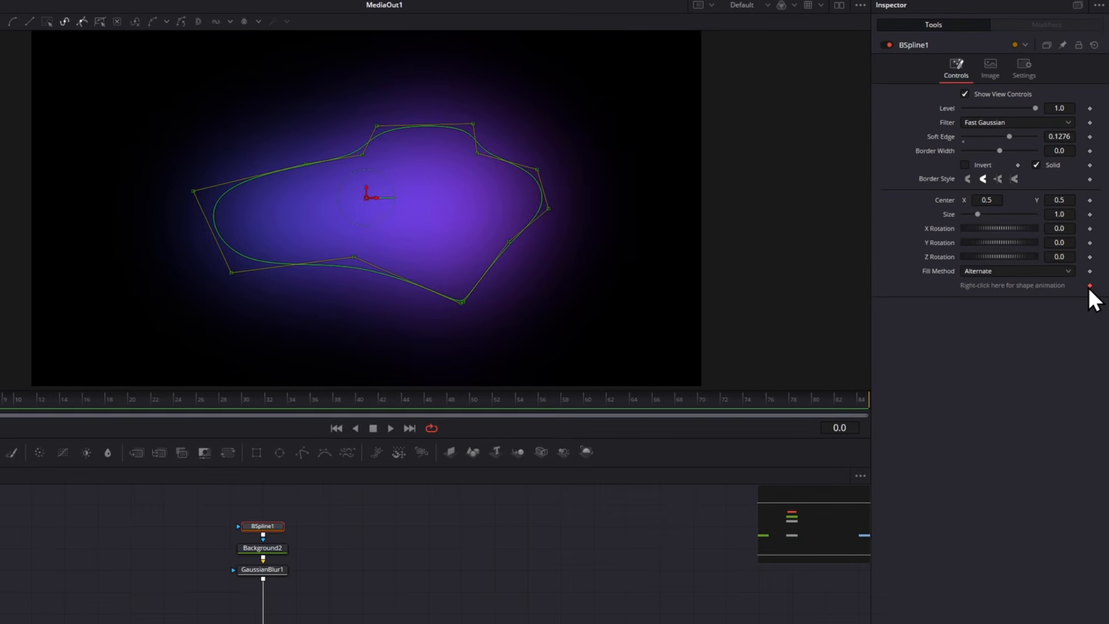
pyautogui.rightClick(981, 292)
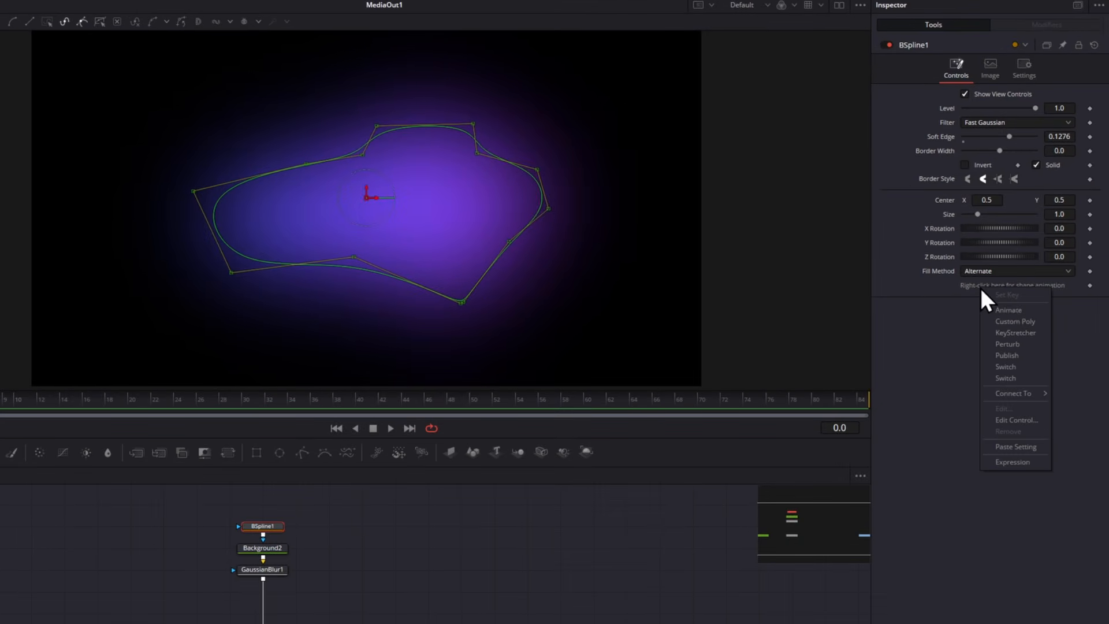
pyautogui.click(1016, 342)
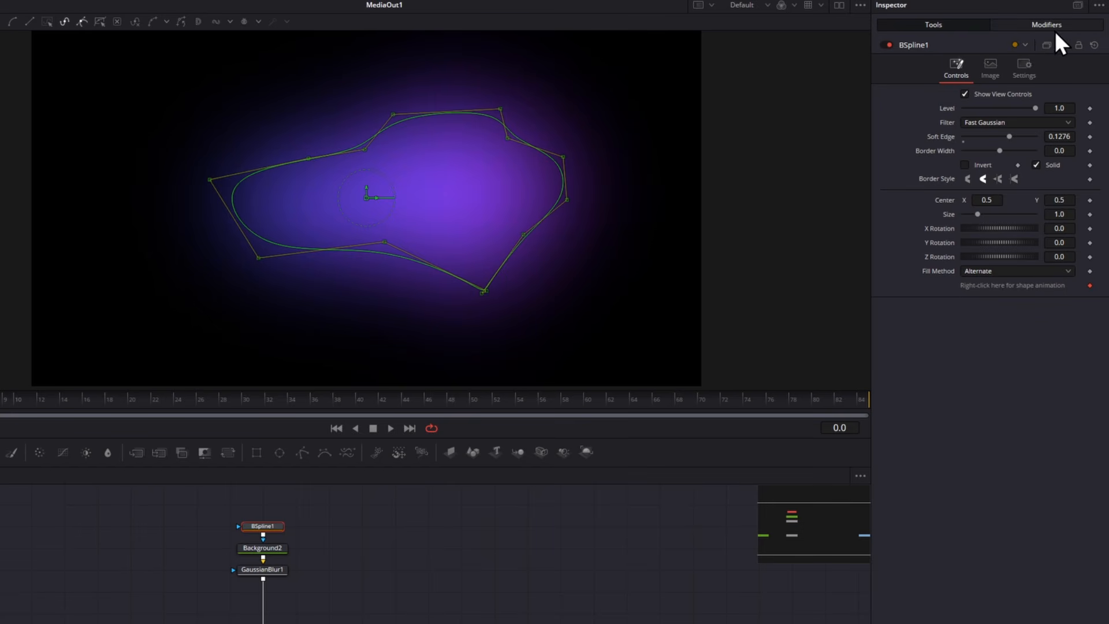
pyautogui.click(1077, 29)
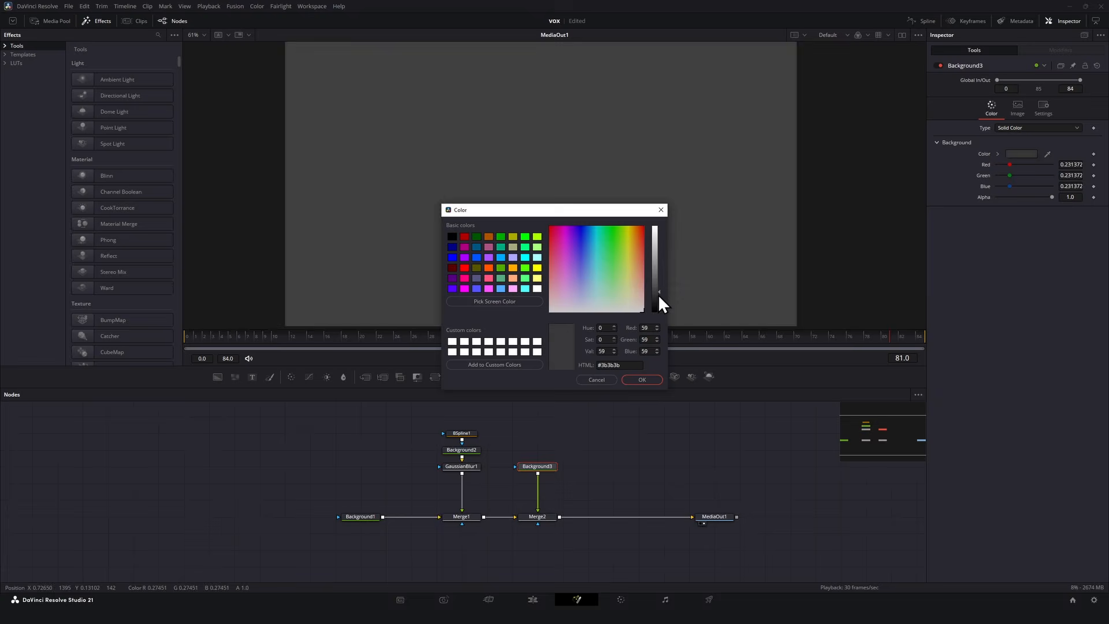
# Color Background3 dark gray #1b1b1b and mask it with a Rectangle shaped into a wide, rounded bar.
pyautogui.moveTo(657, 293); pyautogui.dragTo(660, 303)
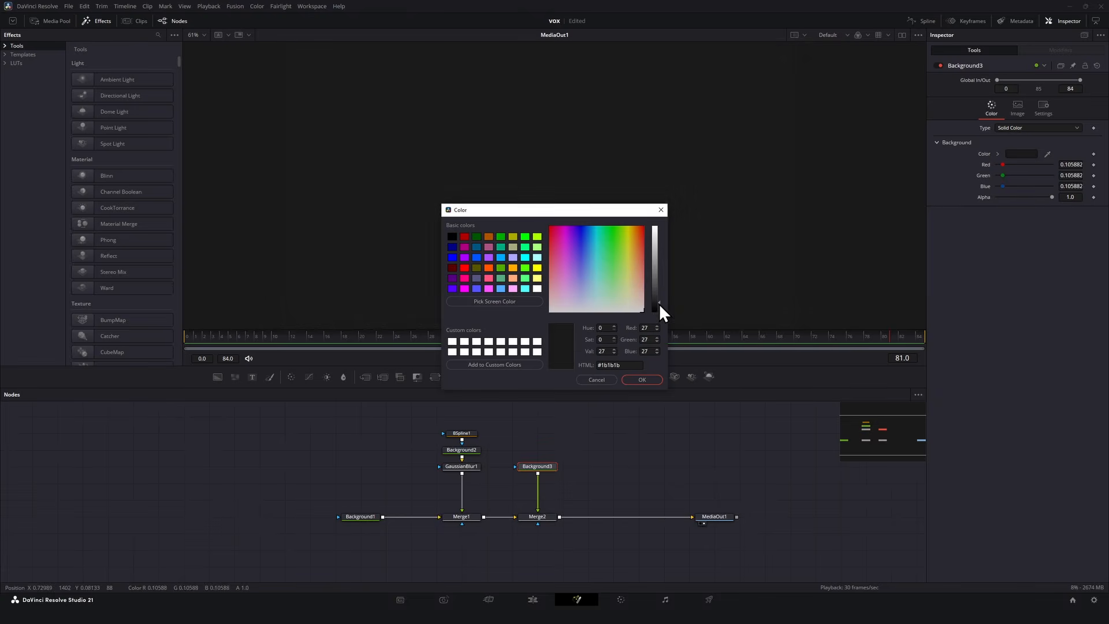
pyautogui.click(644, 377)
pyautogui.click(457, 377)
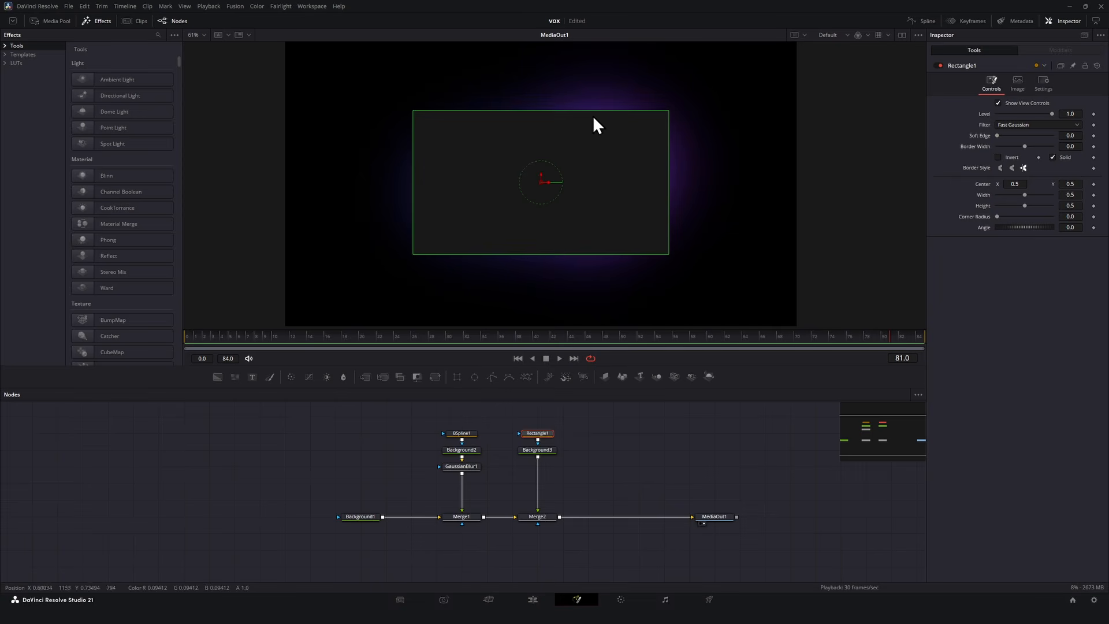
pyautogui.moveTo(589, 111); pyautogui.dragTo(572, 171)
pyautogui.moveTo(997, 216); pyautogui.dragTo(1052, 216)
pyautogui.moveTo(665, 181)
pyautogui.mouseDown()
pyautogui.moveTo(623, 177)
pyautogui.moveTo(655, 180)
pyautogui.mouseUp()
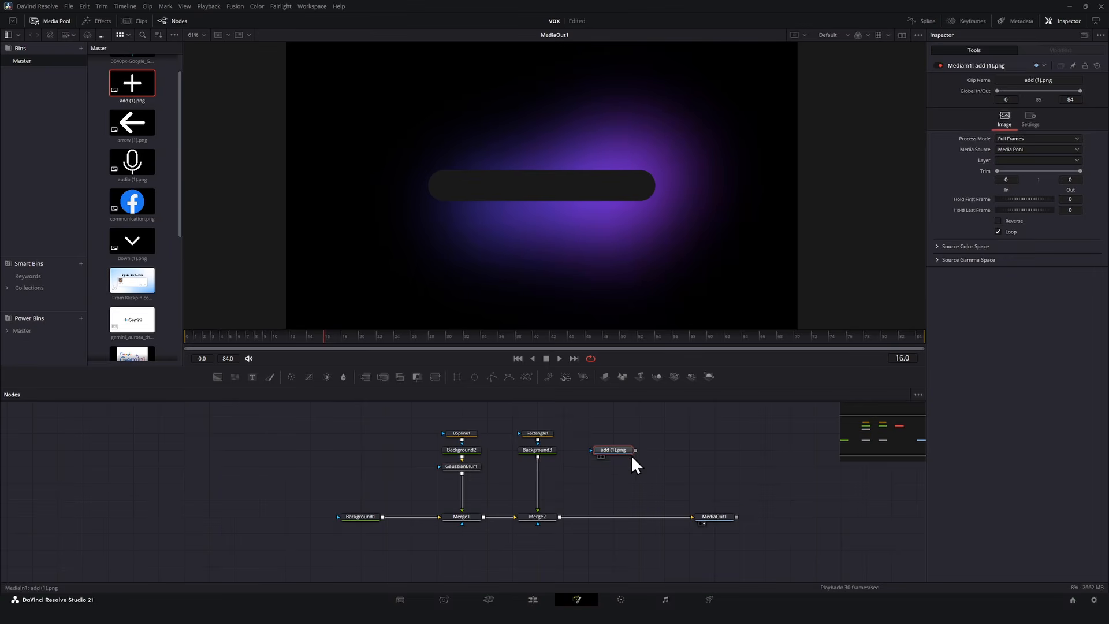
# Merge the add icon over the bar, setting its size to 0.102 and center X to 0.31.
pyautogui.moveTo(632, 456); pyautogui.dragTo(559, 466)
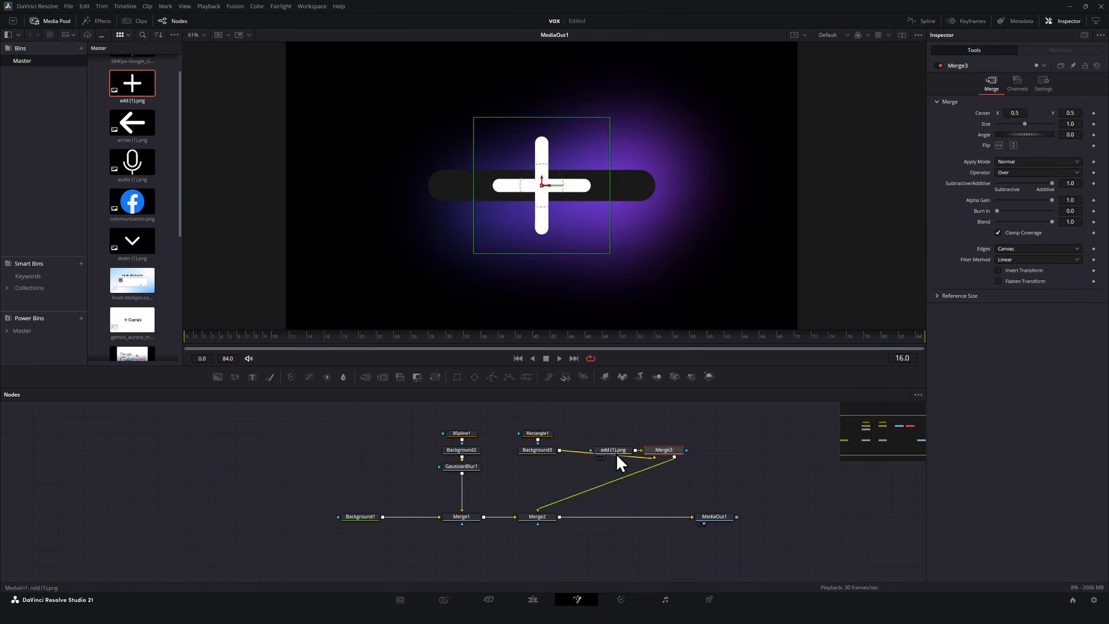
pyautogui.write('0.1')
pyautogui.press('Return')
pyautogui.click(1014, 112)
pyautogui.write('0.3')
pyautogui.press('Return')
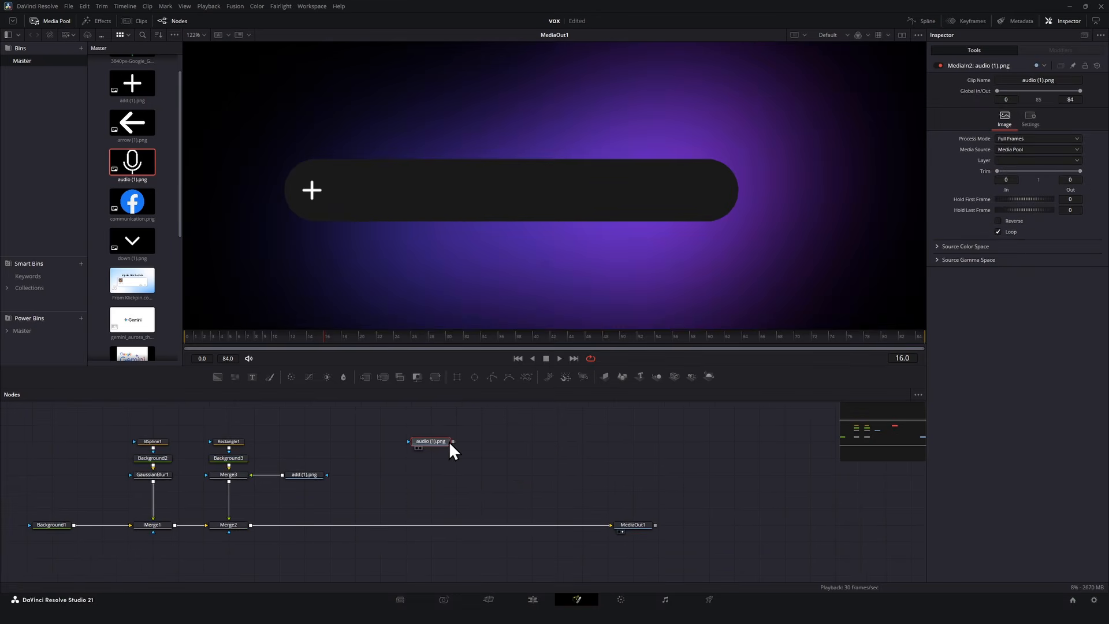
# Move the transformed mic icon toward the right end of the bar.
pyautogui.moveTo(448, 441); pyautogui.dragTo(251, 526)
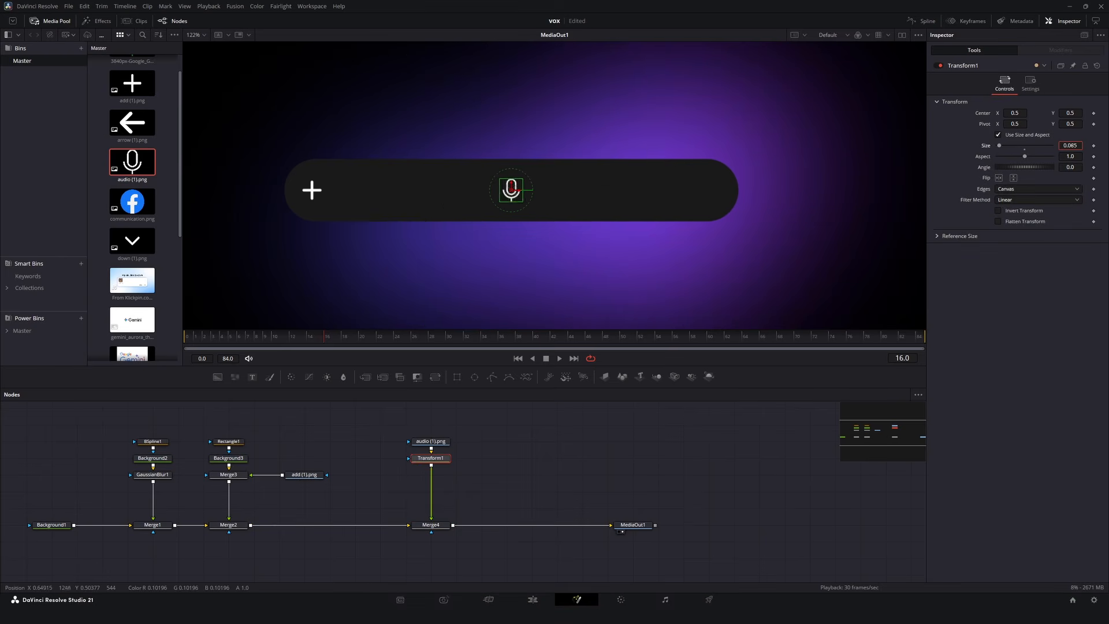
pyautogui.moveTo(1015, 114); pyautogui.dragTo(1028, 113)
pyautogui.click(673, 450)
# Merge the down arrow image over the bar with size 0.097 and center X 1.038, beside the mic.
pyautogui.moveTo(132, 241); pyautogui.dragTo(380, 475)
pyautogui.moveTo(403, 474); pyautogui.dragTo(431, 465)
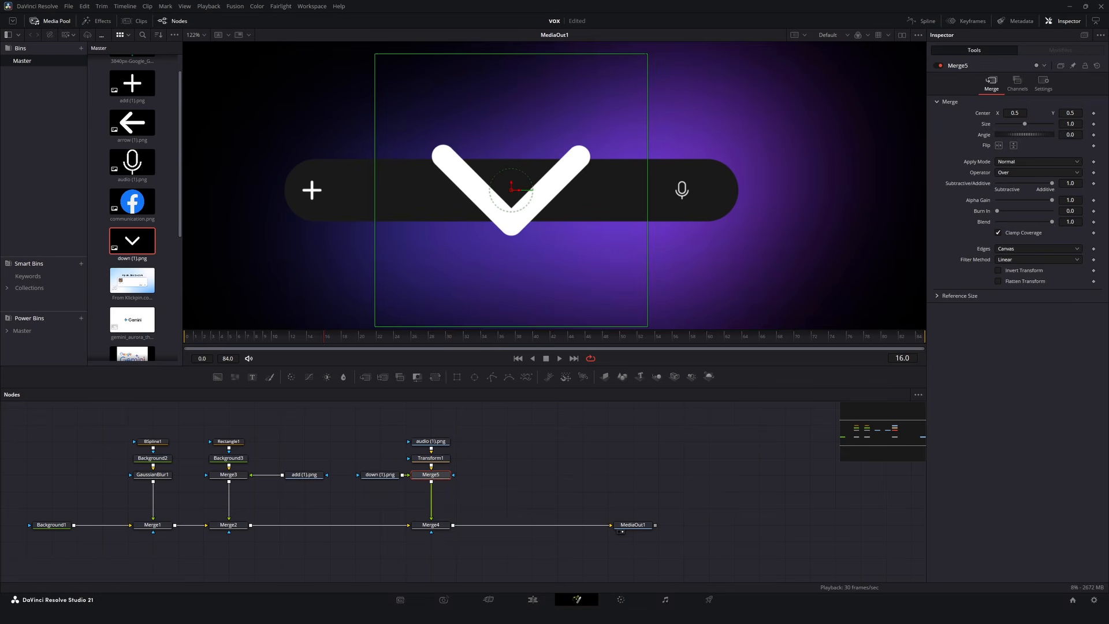
pyautogui.moveTo(1025, 124); pyautogui.dragTo(1062, 124)
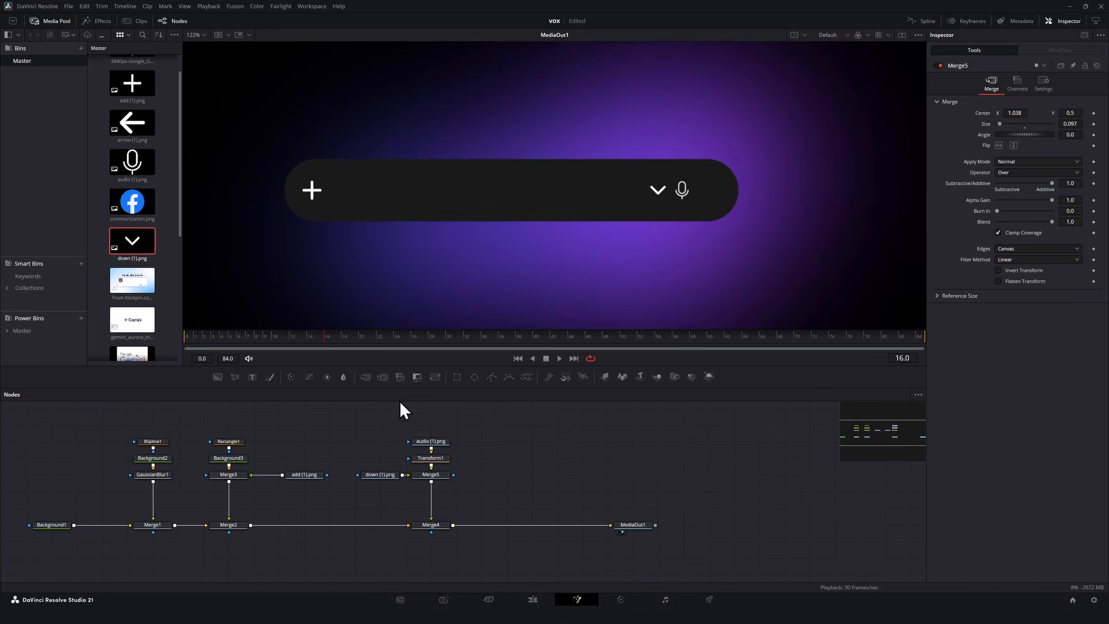
# Merge the Flash text into the bar and add a Background4 node colored blue #0044ff.
pyautogui.moveTo(373, 498); pyautogui.dragTo(418, 484)
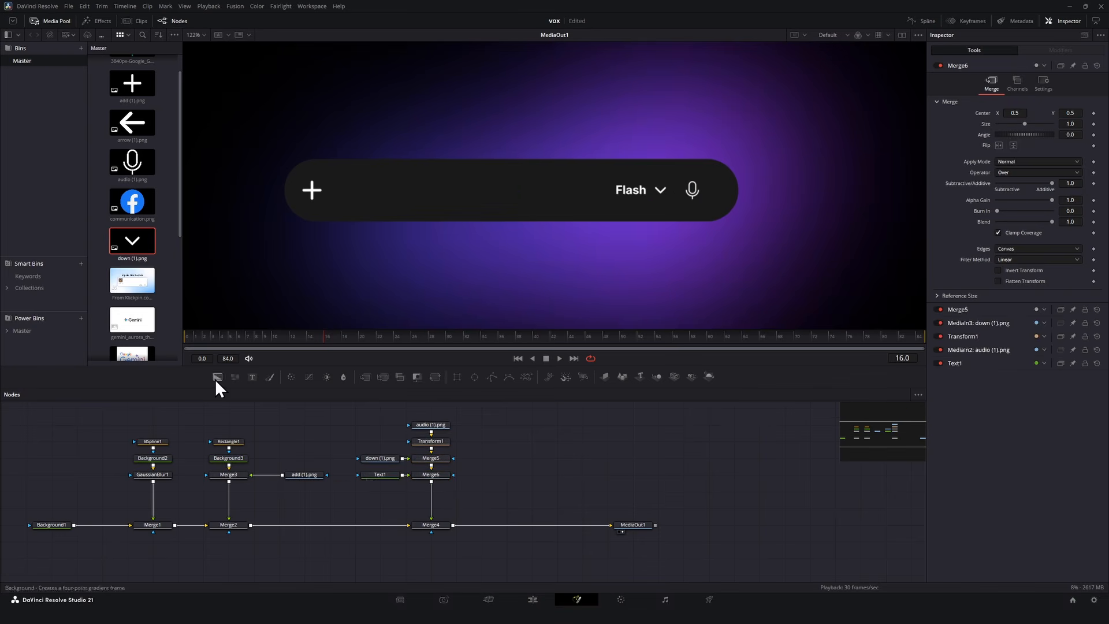
pyautogui.moveTo(217, 377); pyautogui.dragTo(428, 491)
pyautogui.click(380, 491)
pyautogui.click(1021, 154)
pyautogui.click(593, 236)
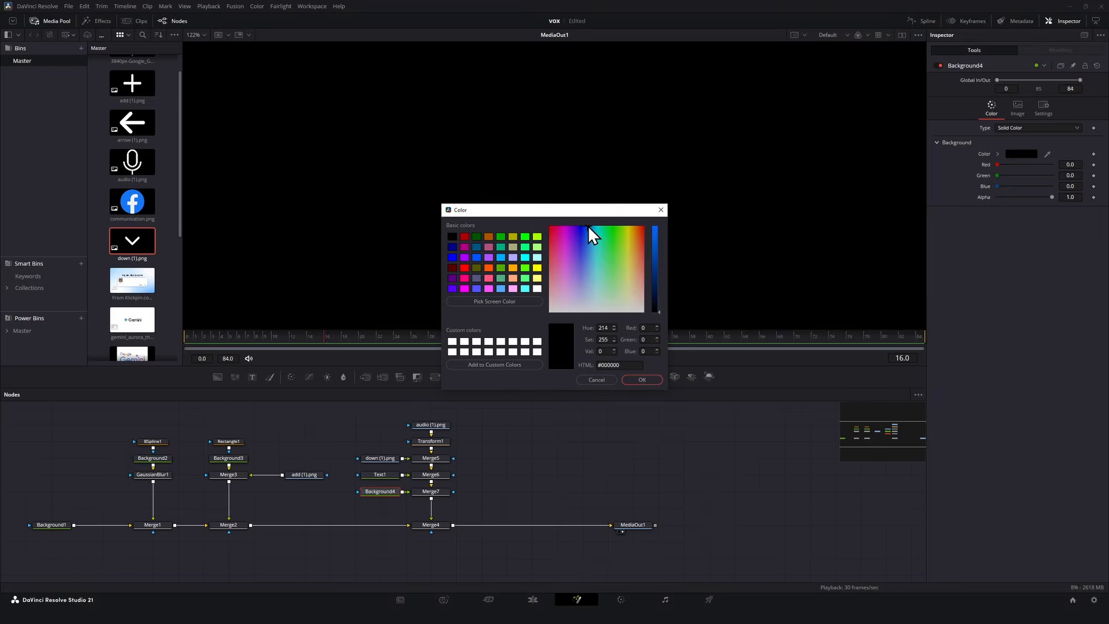
pyautogui.click(655, 231)
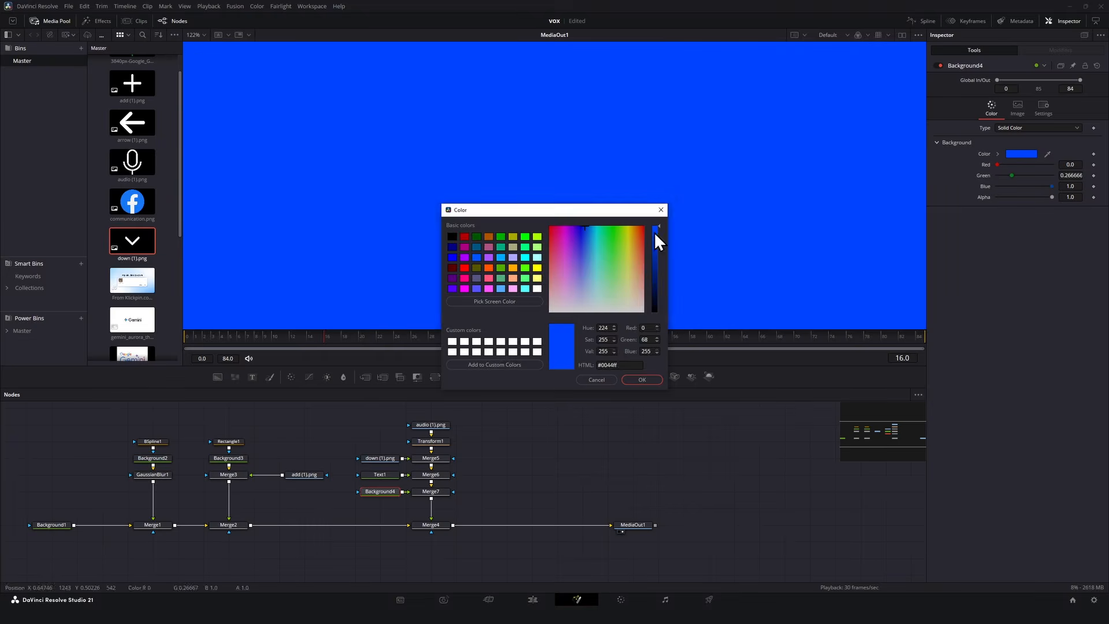
pyautogui.click(597, 379)
# Mask Background4 with an Ellipse and move the circle toward the bar's right end.
pyautogui.click(474, 376)
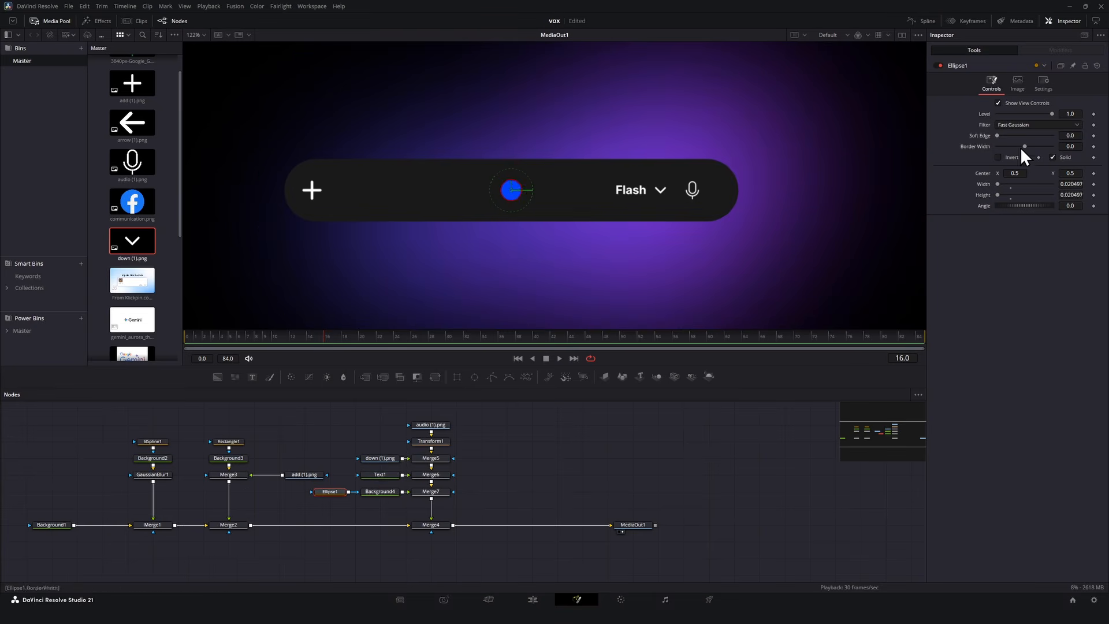
pyautogui.moveTo(1015, 173); pyautogui.dragTo(1103, 173)
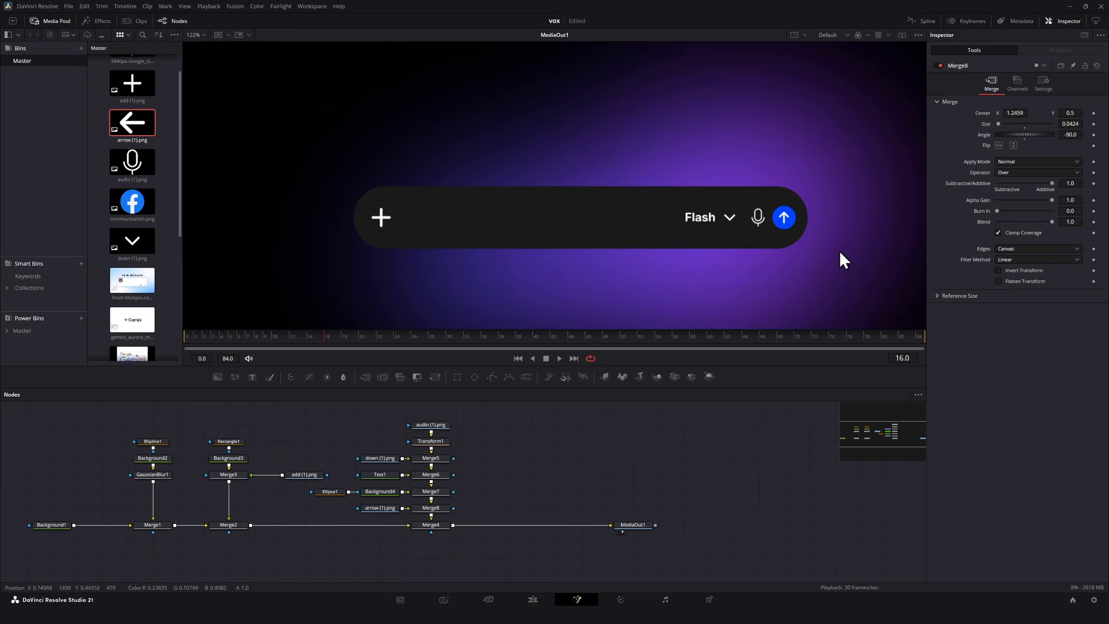
# Duplicate the Rectangle1 mask and connect the copy to Merge4.
pyautogui.click(228, 442)
pyautogui.hotkey('ctrl', 'c')
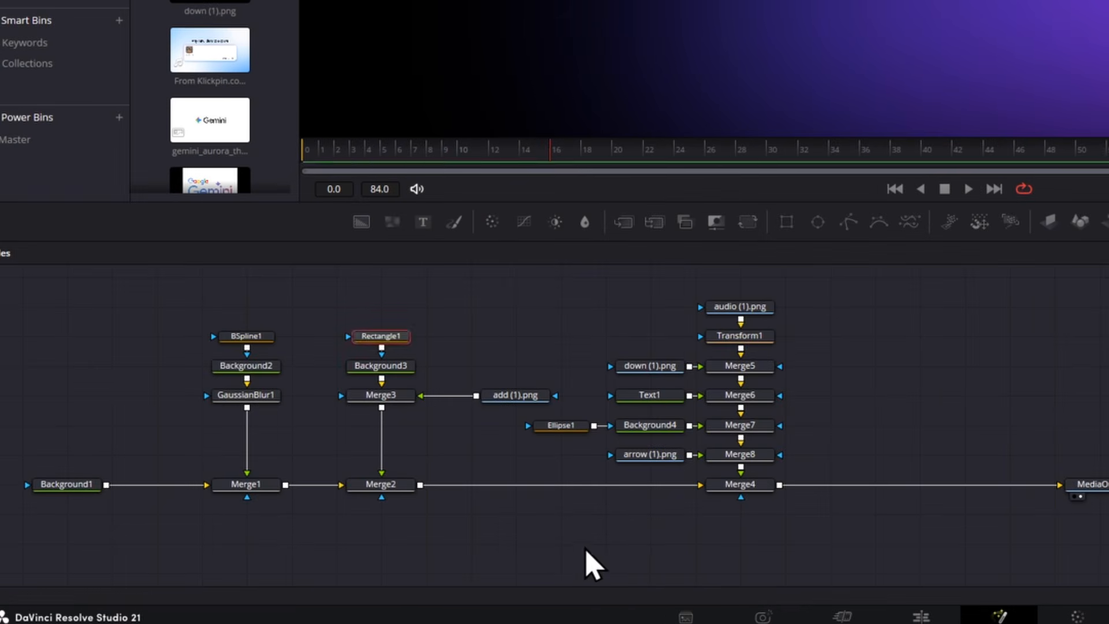
pyautogui.click(346, 559)
pyautogui.hotkey('ctrl', 'v')
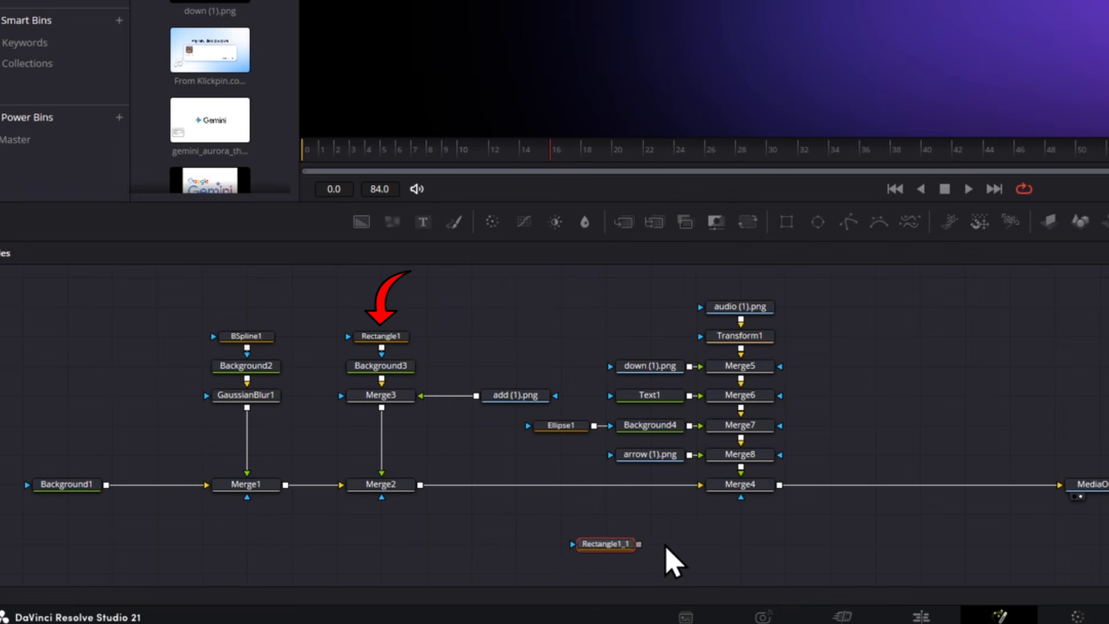
pyautogui.click(377, 556)
pyautogui.moveTo(638, 543); pyautogui.dragTo(738, 513)
pyautogui.moveTo(607, 548); pyautogui.dragTo(768, 527)
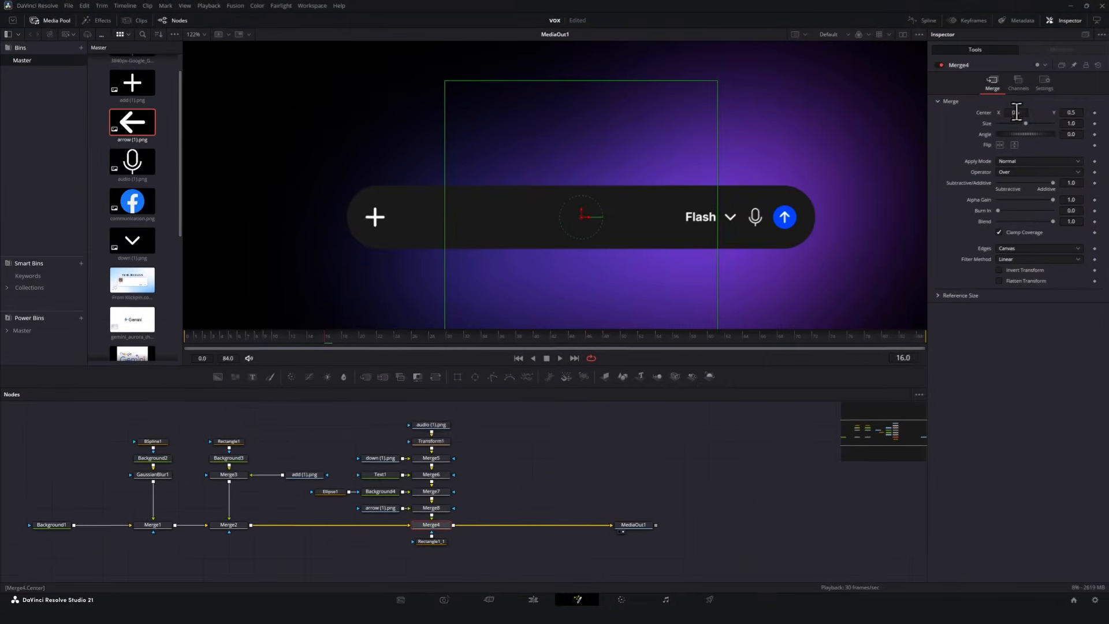
pyautogui.moveTo(867, 29); pyautogui.dragTo(930, 30)
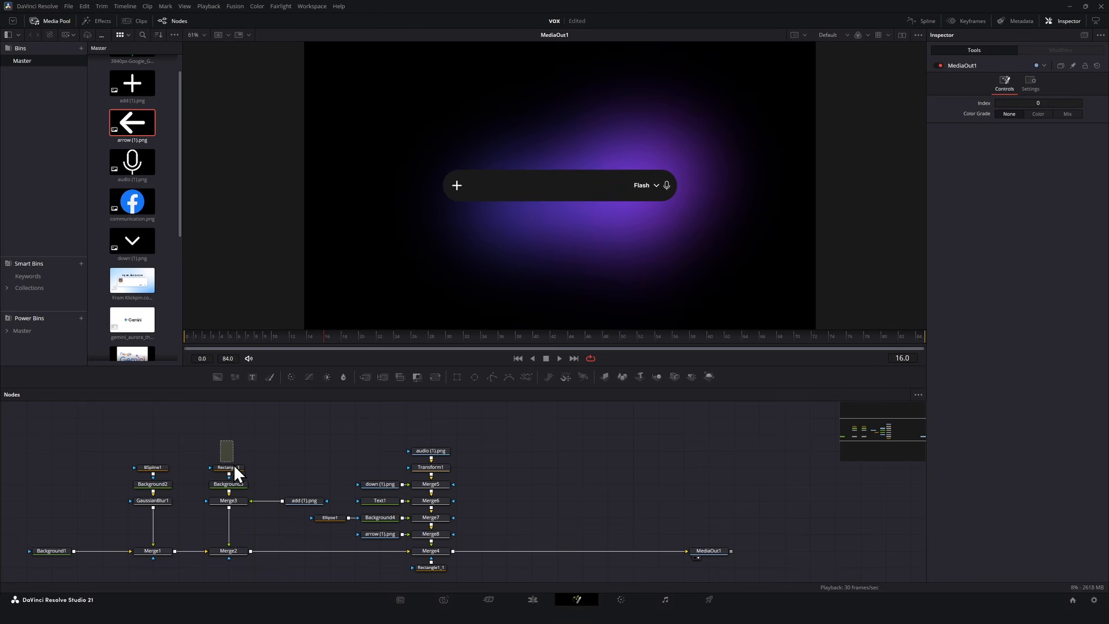
# Paste a copy of the bar's Rectangle, Background and Merge nodes after Merge4 and delete the extra Merge3_1.
pyautogui.hotkey('ctrl', 'c')
pyautogui.hotkey('ctrl', 'v')
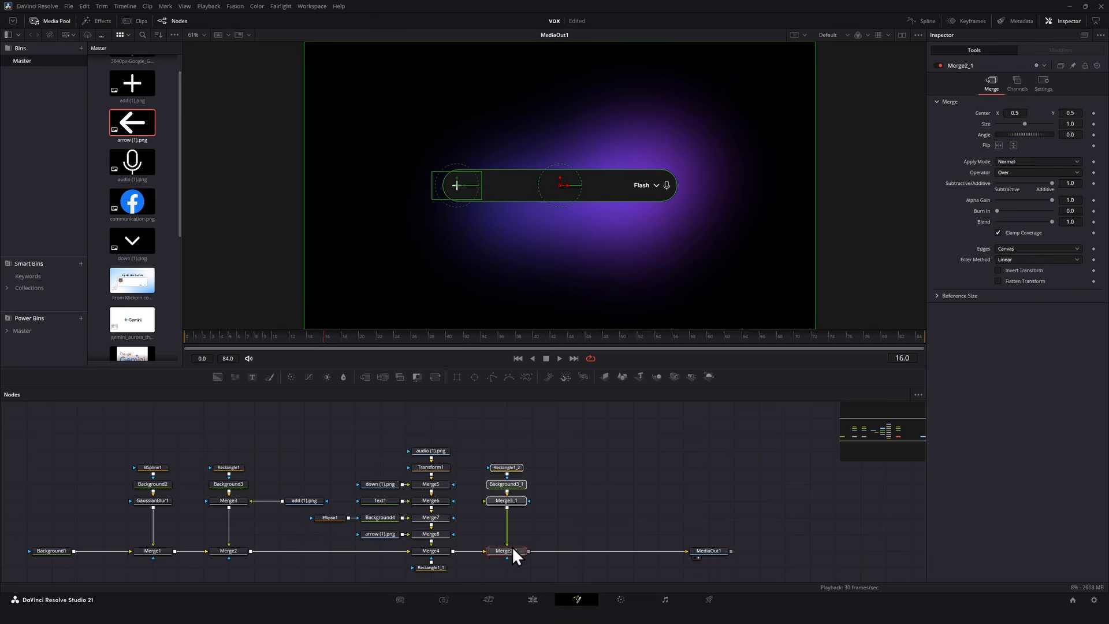
pyautogui.moveTo(512, 546); pyautogui.dragTo(528, 552)
pyautogui.click(532, 500)
pyautogui.press('Delete')
# Set Background3_1's color to white in the color picker.
pyautogui.click(1021, 153)
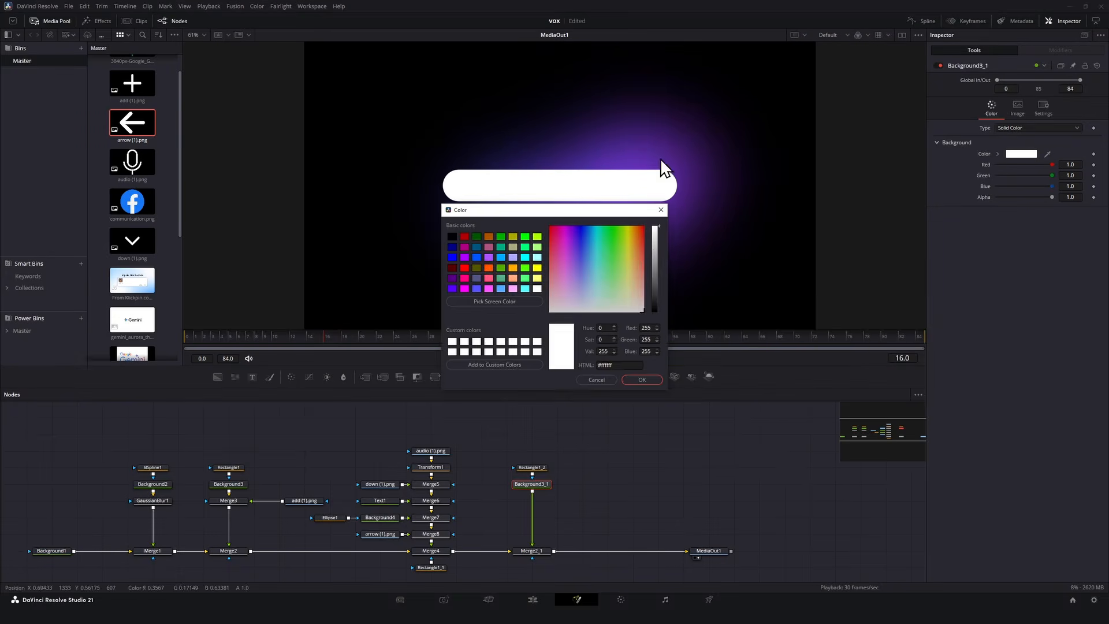
pyautogui.click(642, 379)
# Turn Rectangle1_2 into a hollow border outline and set its stroke Length to about 0.236.
pyautogui.click(543, 467)
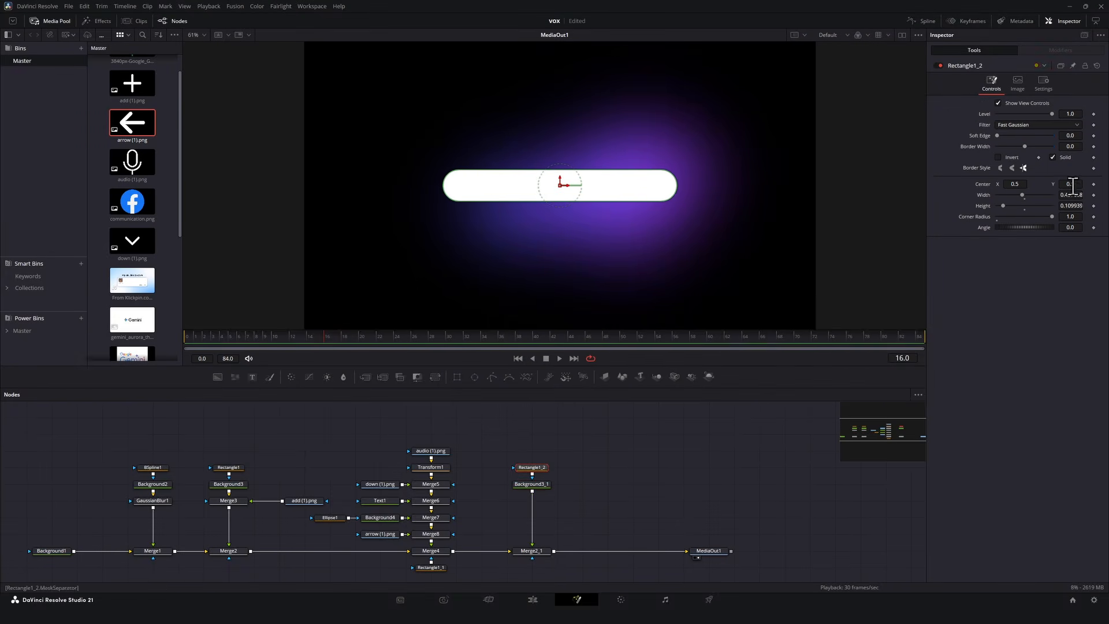
pyautogui.click(1066, 155)
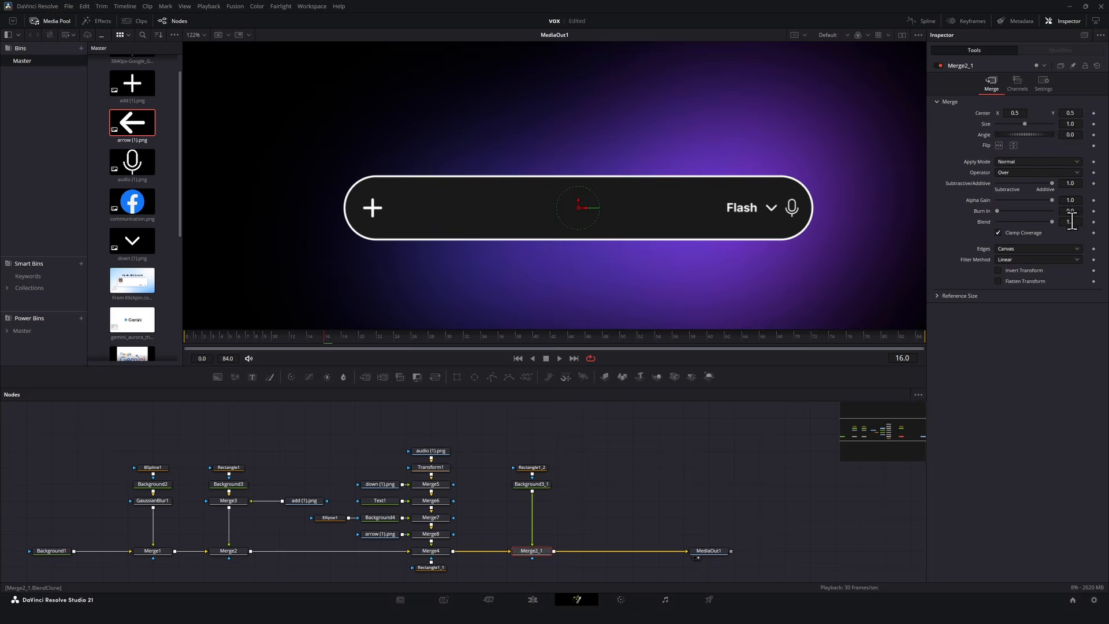
pyautogui.moveTo(1072, 221); pyautogui.dragTo(1009, 188)
# Keyframe the border stroke's Position at frame 0 and animate it to about 0.8 at frame 84.
pyautogui.click(534, 468)
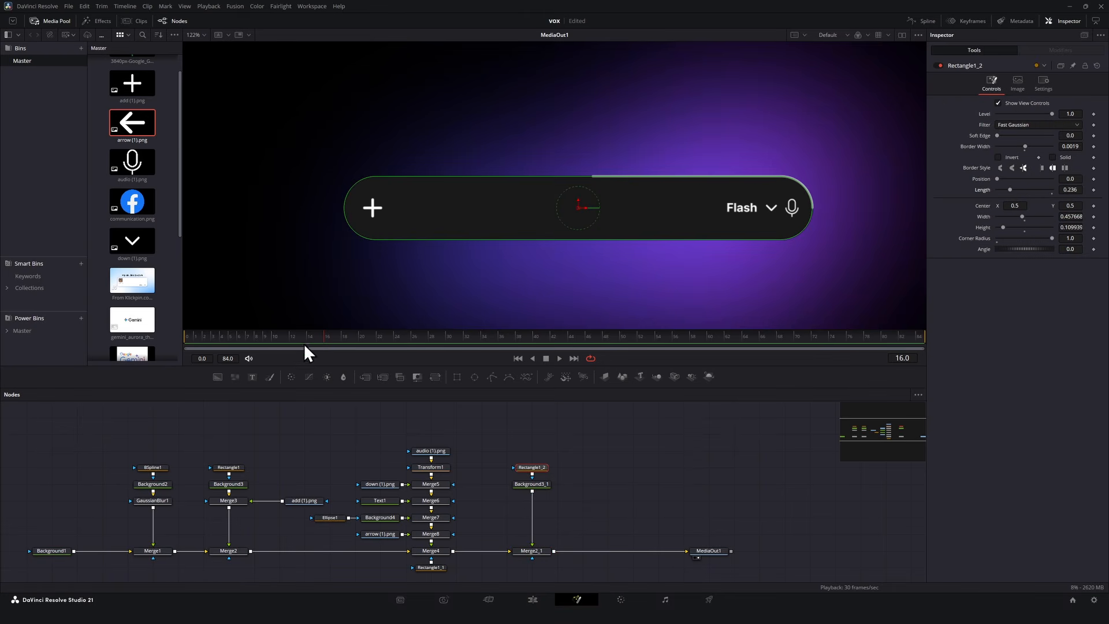
pyautogui.moveTo(301, 339); pyautogui.dragTo(123, 332)
pyautogui.click(1093, 179)
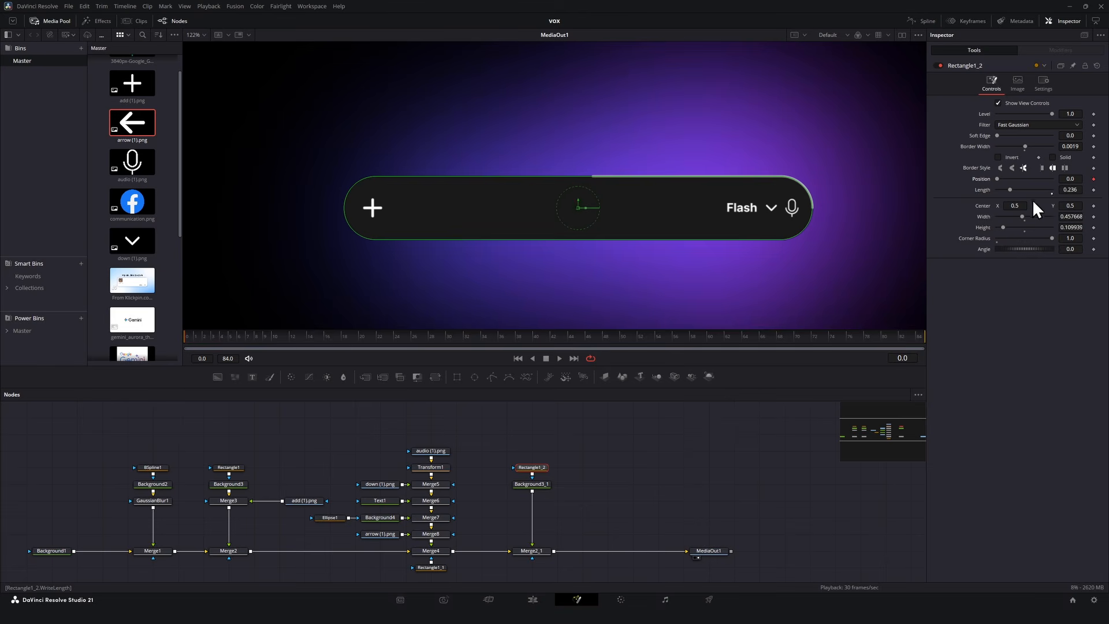
pyautogui.moveTo(587, 333); pyautogui.dragTo(1075, 315)
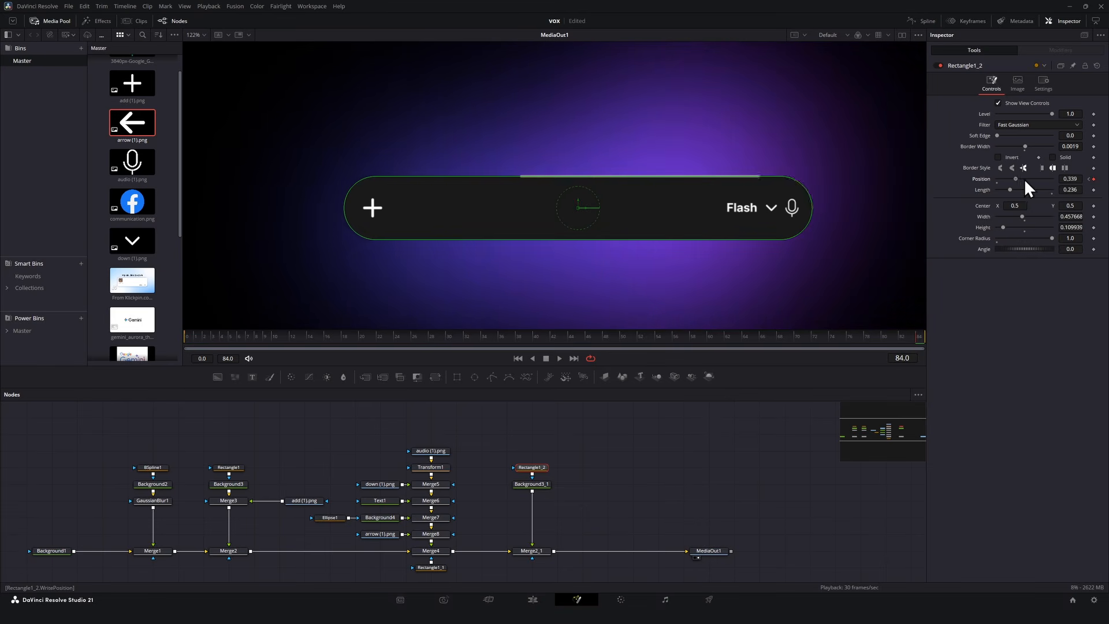
pyautogui.moveTo(1024, 179); pyautogui.dragTo(1027, 178)
pyautogui.click(617, 411)
pyautogui.moveTo(284, 333); pyautogui.dragTo(490, 331)
# Add a Soft Glow node after Background3_1 and adjust its Glow Size.
pyautogui.click(531, 484)
pyautogui.hotkey('shift', 'space')
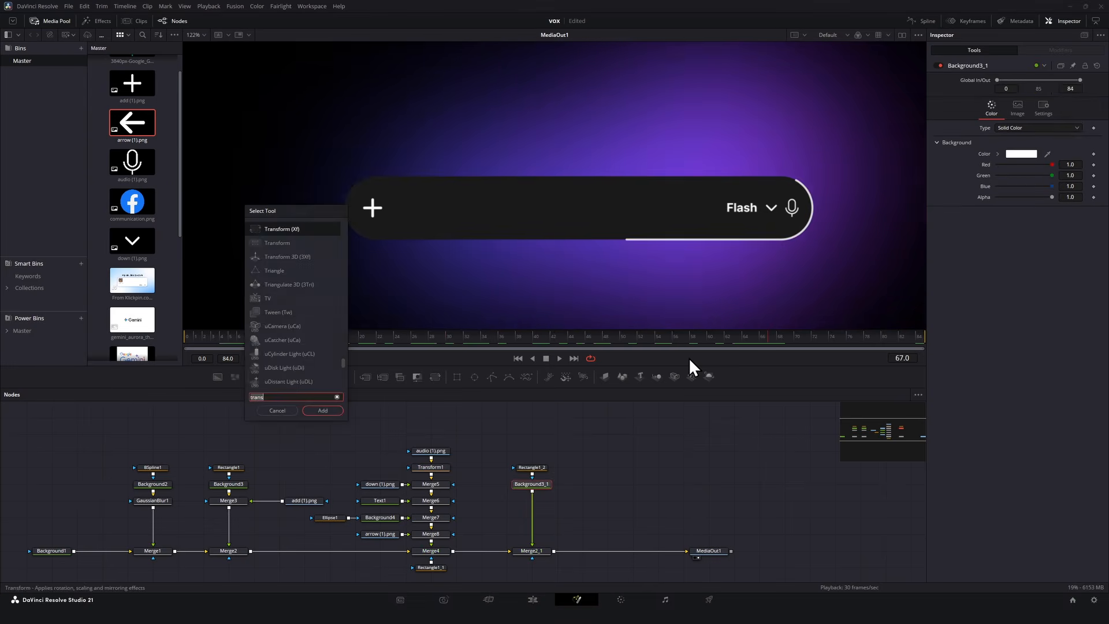
pyautogui.write('soft')
pyautogui.press('Return')
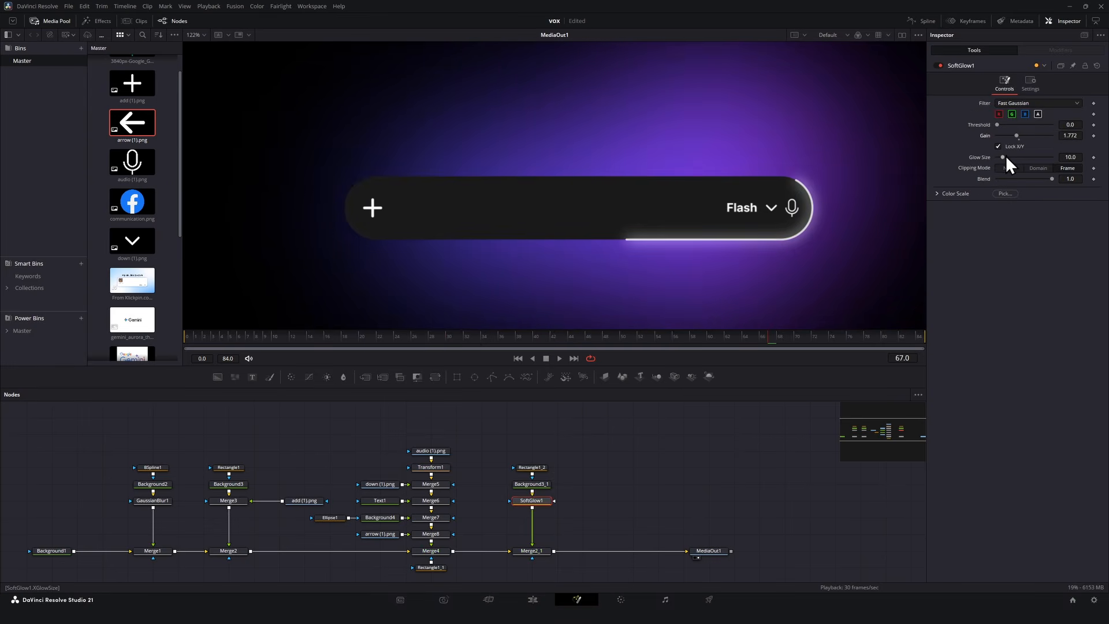
pyautogui.moveTo(1007, 157); pyautogui.dragTo(1012, 159)
# Enable Motion Blur on Rectangle1_2 with a Shutter Angle of 1400 and play the animation.
pyautogui.click(541, 468)
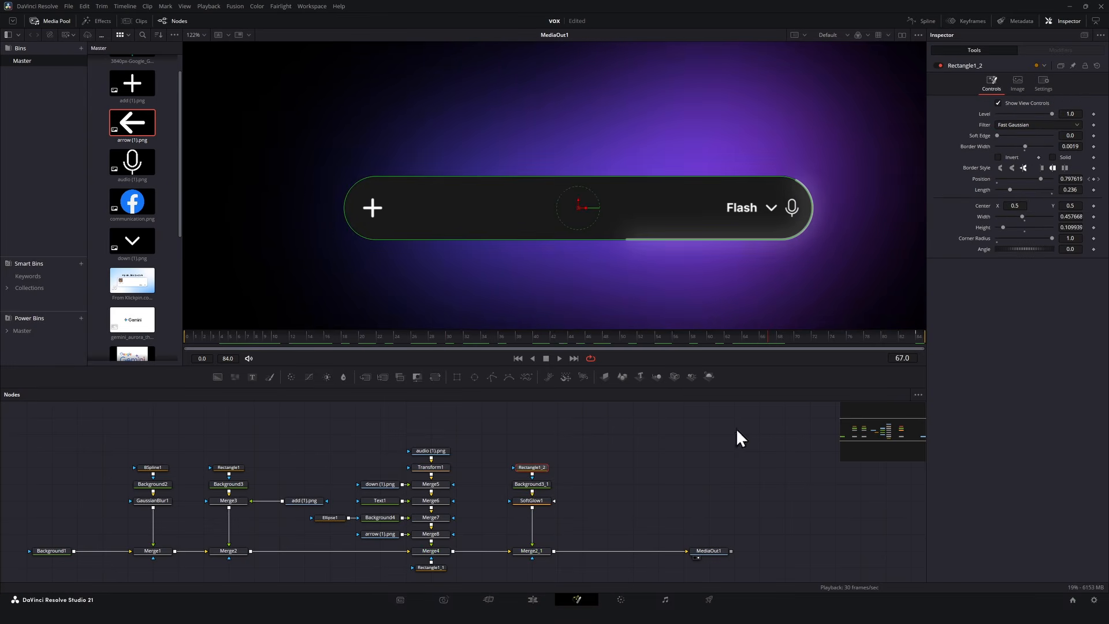
pyautogui.click(1043, 85)
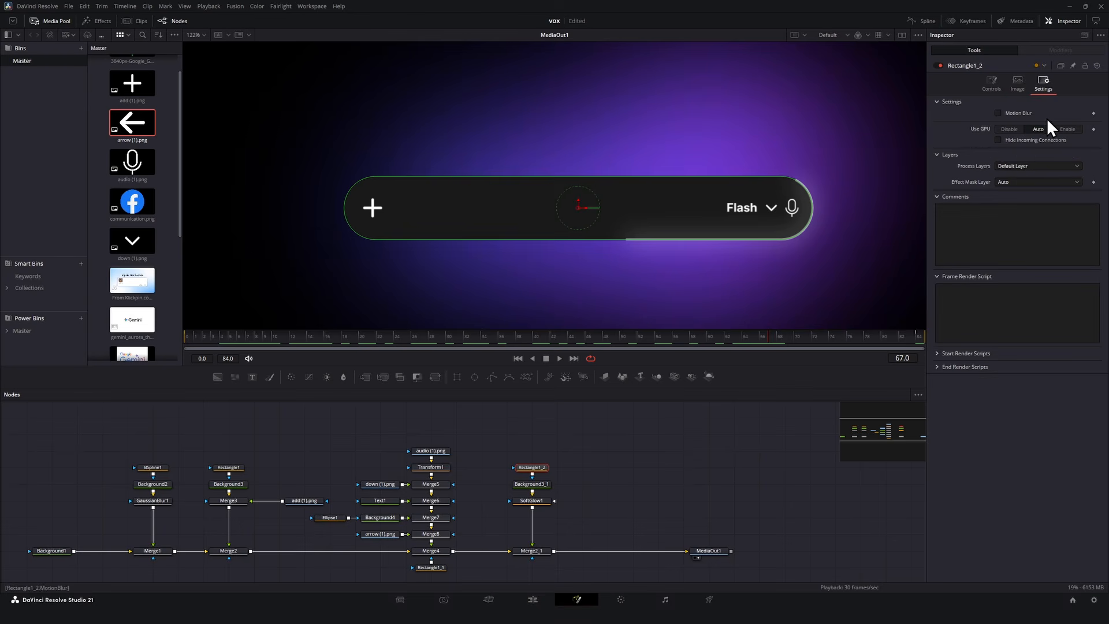
pyautogui.click(1019, 114)
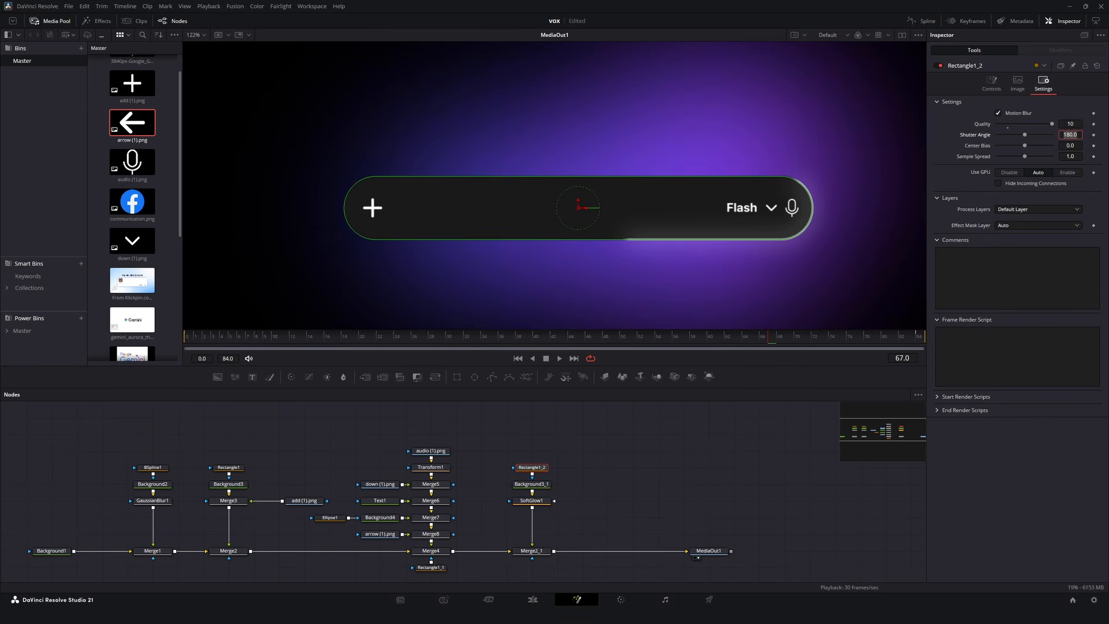
pyautogui.write('1400')
pyautogui.click(558, 358)
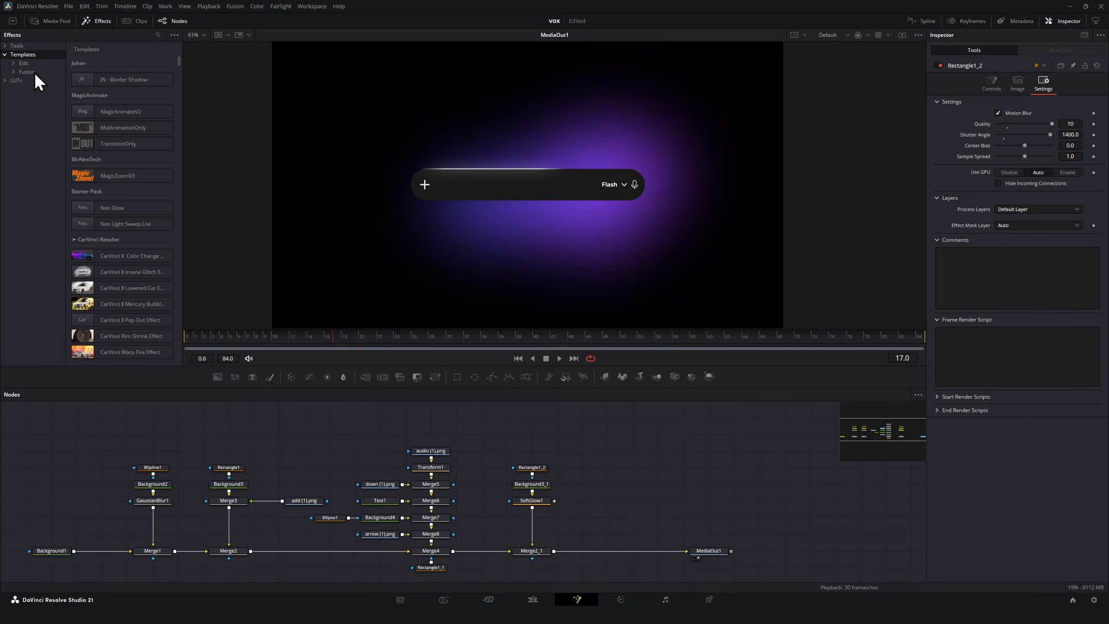
# Add the DownBlurWBWSlideText template from MEdit Texts, Blur, Word by Word into the node chain after Merge2_1.
pyautogui.click(31, 89)
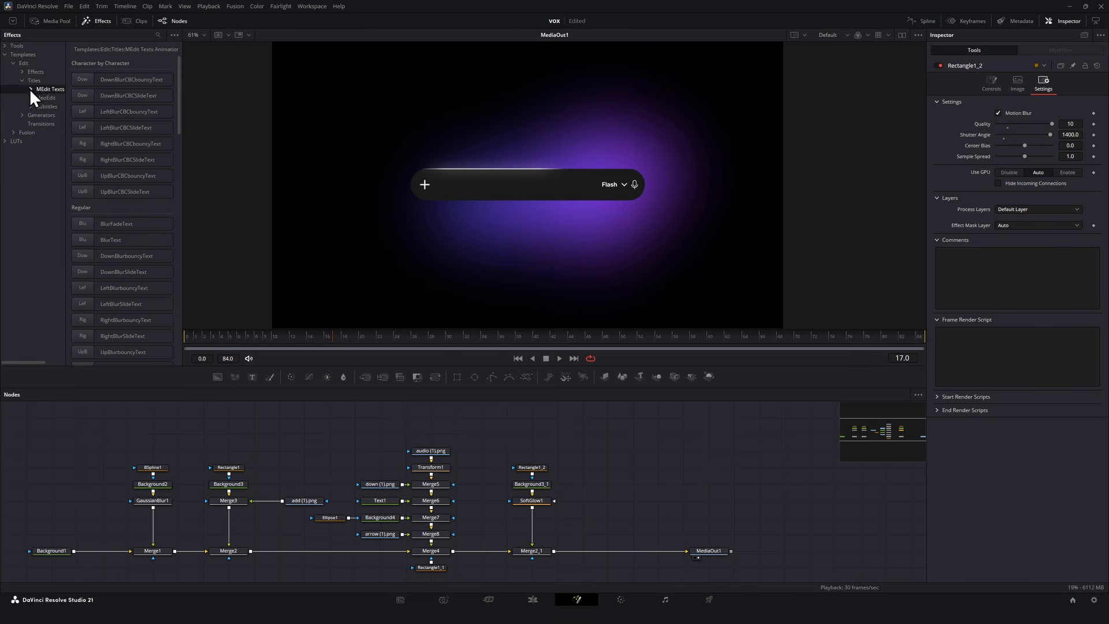
pyautogui.click(39, 98)
pyautogui.click(58, 123)
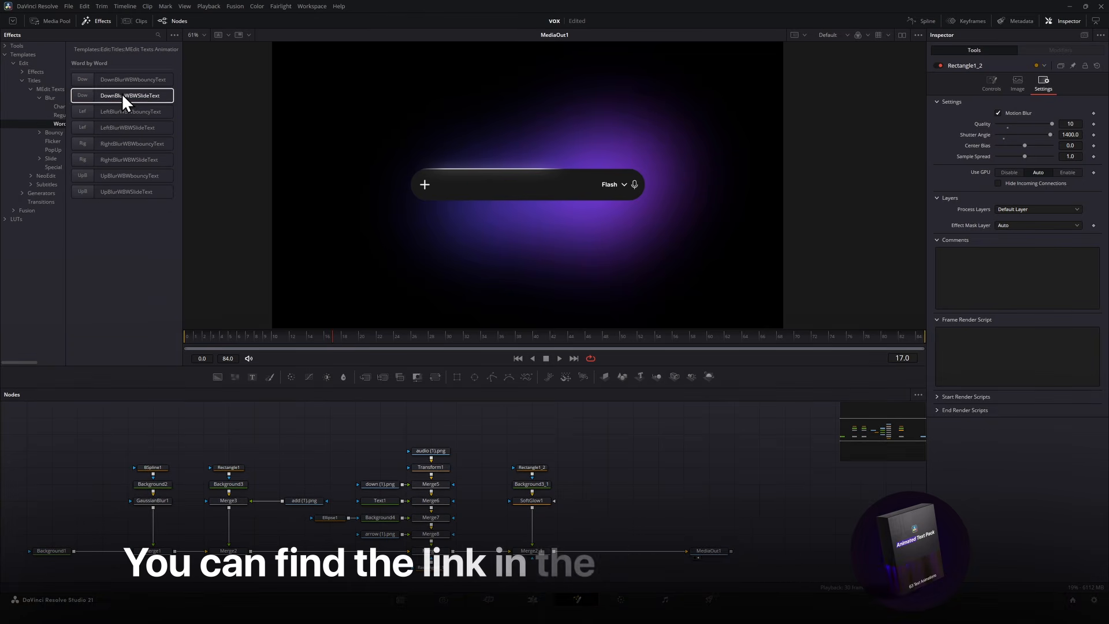
pyautogui.moveTo(122, 94); pyautogui.dragTo(553, 551)
# Paste the text "Ready when you are" into the title, adjust its size, and position it above the bar.
pyautogui.click(1006, 128)
pyautogui.hotkey('ctrl', 'v')
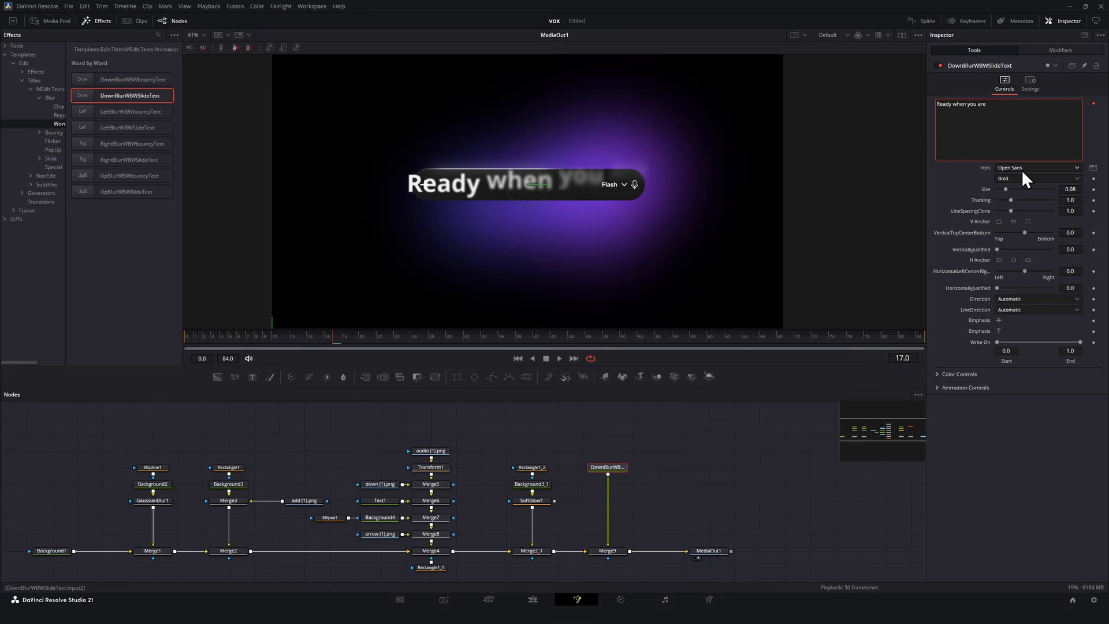
pyautogui.click(1021, 169)
pyautogui.click(1021, 167)
pyautogui.moveTo(1077, 189); pyautogui.dragTo(852, 195)
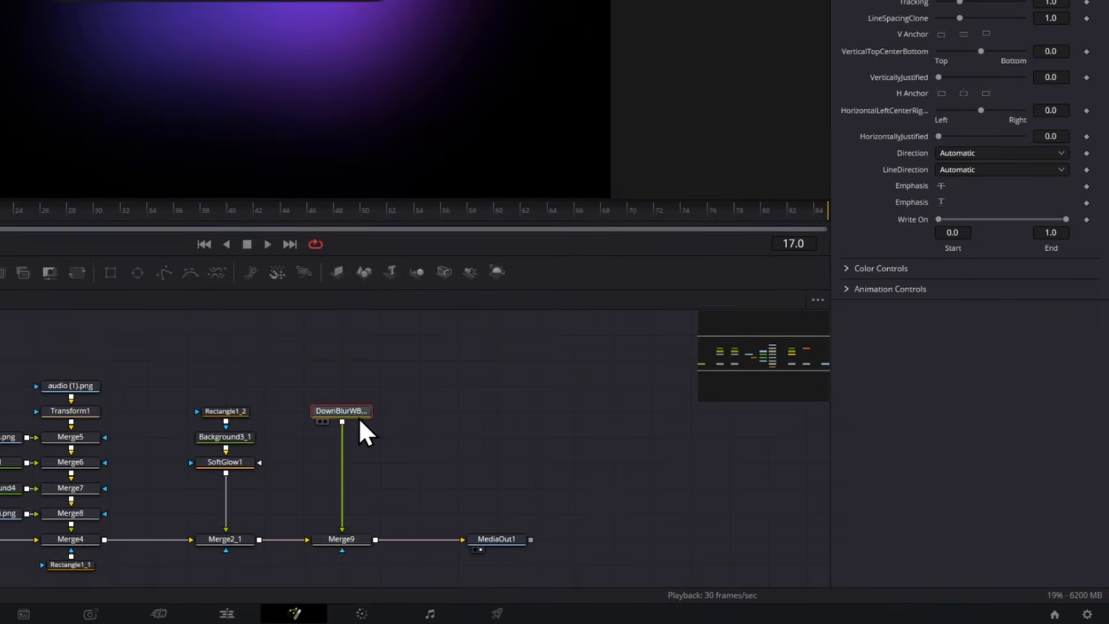
pyautogui.click(846, 288)
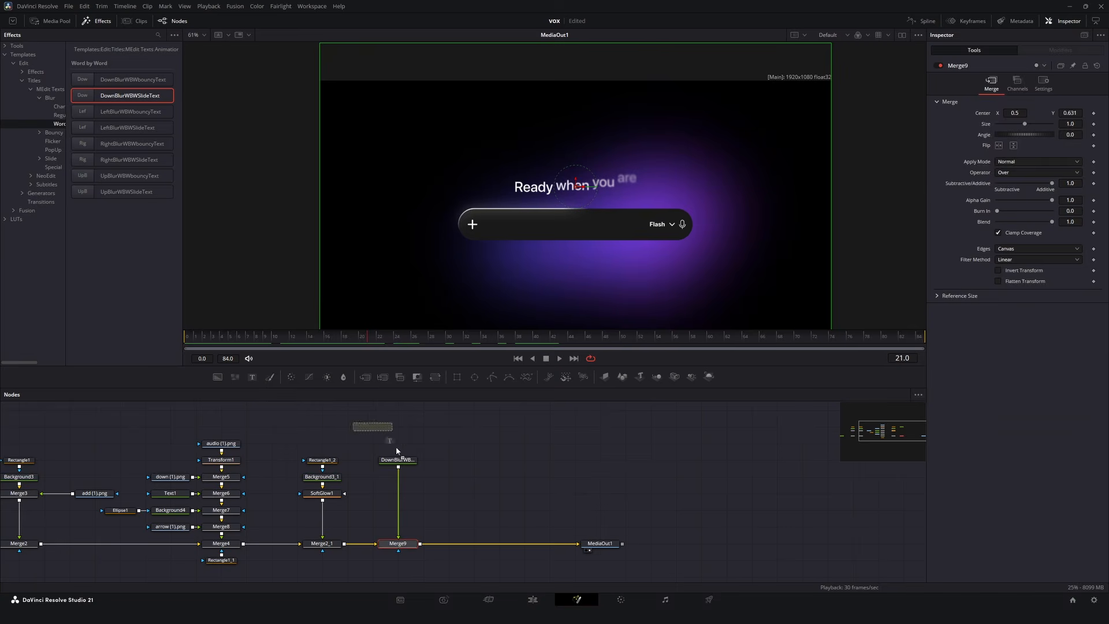
# Add a Text2 node reading "what is the fastest car ever!" and merge it into the chain.
pyautogui.moveTo(395, 429); pyautogui.dragTo(497, 462)
pyautogui.moveTo(420, 545); pyautogui.dragTo(421, 544)
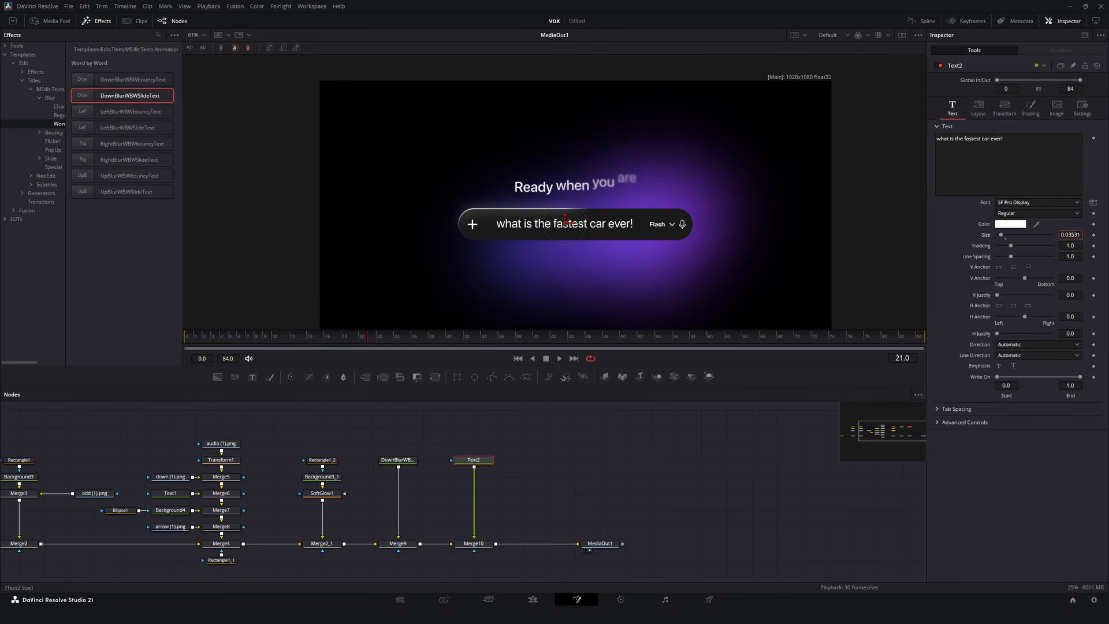
# Shrink Text2 to about 0.031 to fit inside the bar and keyframe its Write On end at 0 at frame 20 for a typing effect.
pyautogui.moveTo(201, 338); pyautogui.dragTo(312, 351)
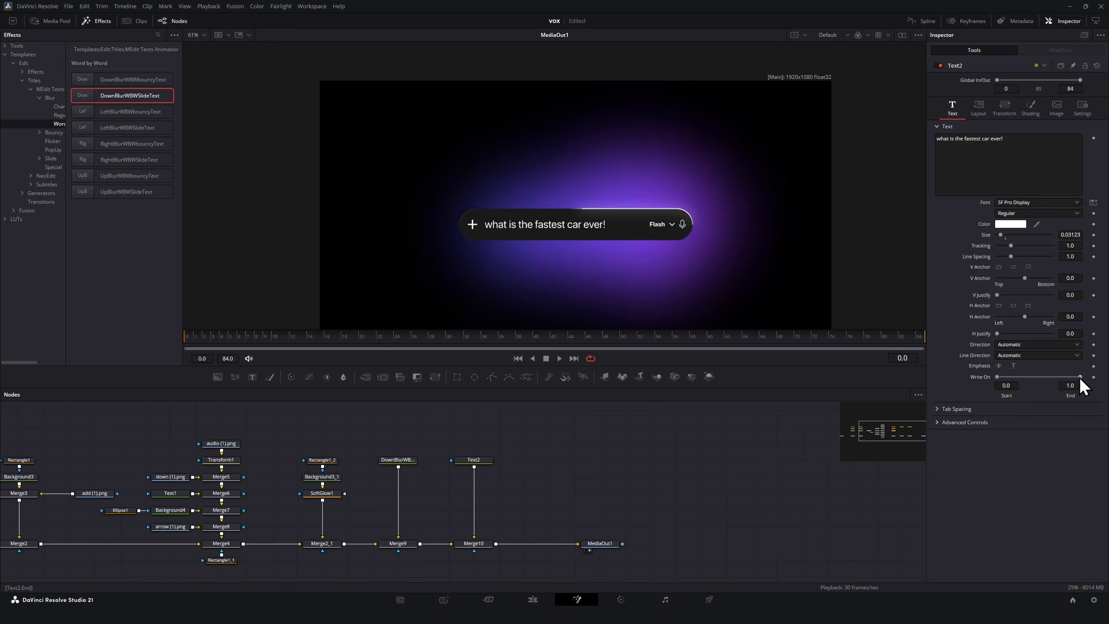
pyautogui.moveTo(1079, 377); pyautogui.dragTo(989, 372)
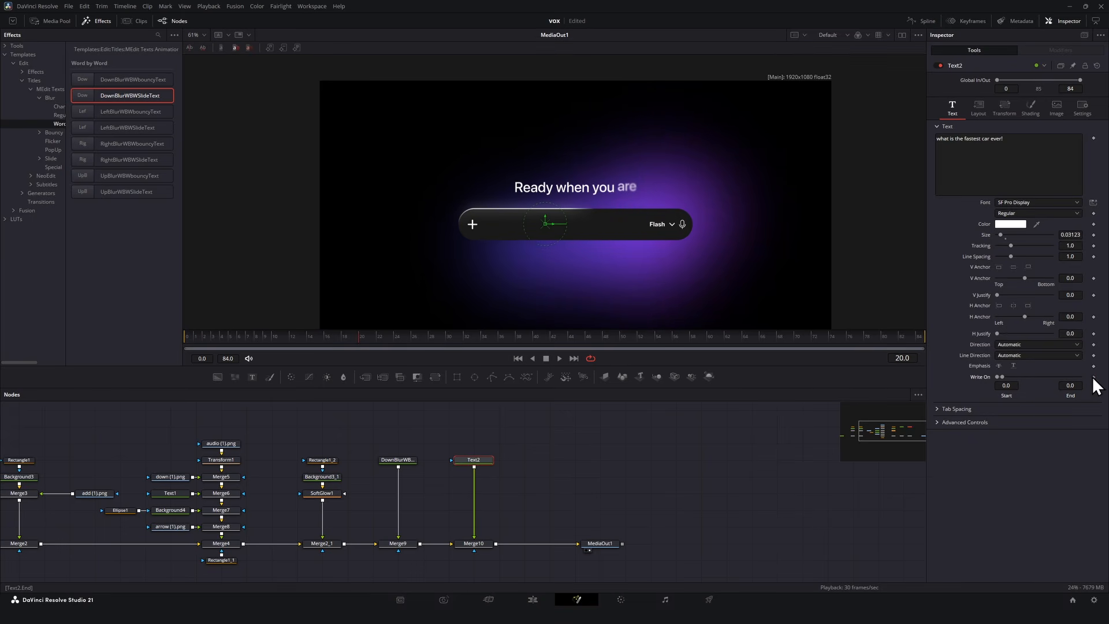
pyautogui.moveTo(473, 343); pyautogui.dragTo(660, 344)
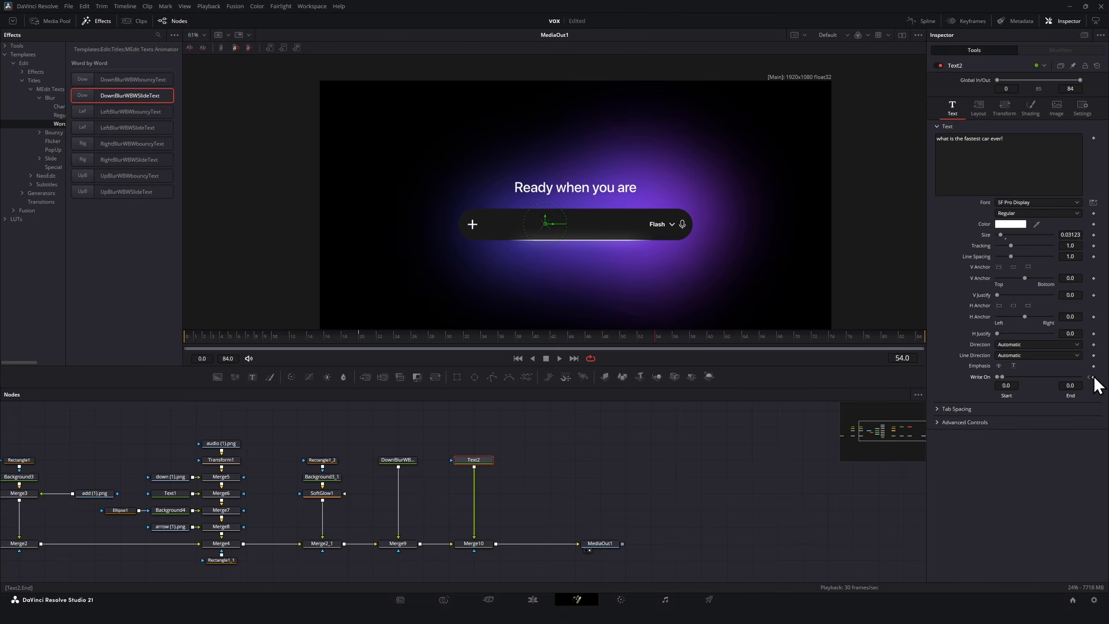
# Search Google for google gemini and type sample text into the real Gemini prompt bar for reference.
pyautogui.press('space')
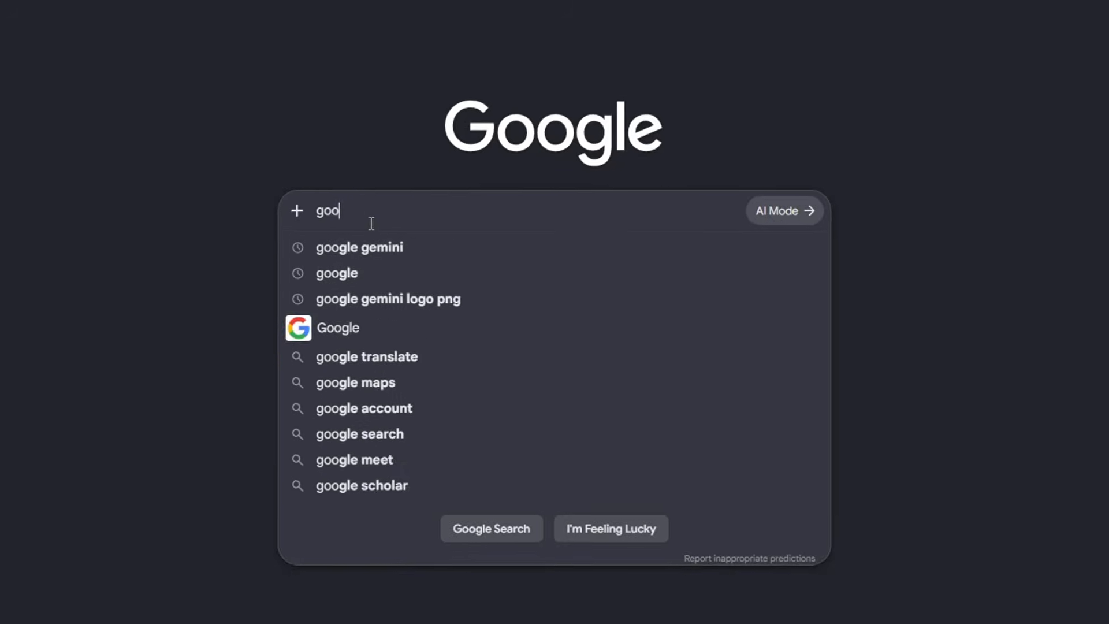
pyautogui.write('gle gemini')
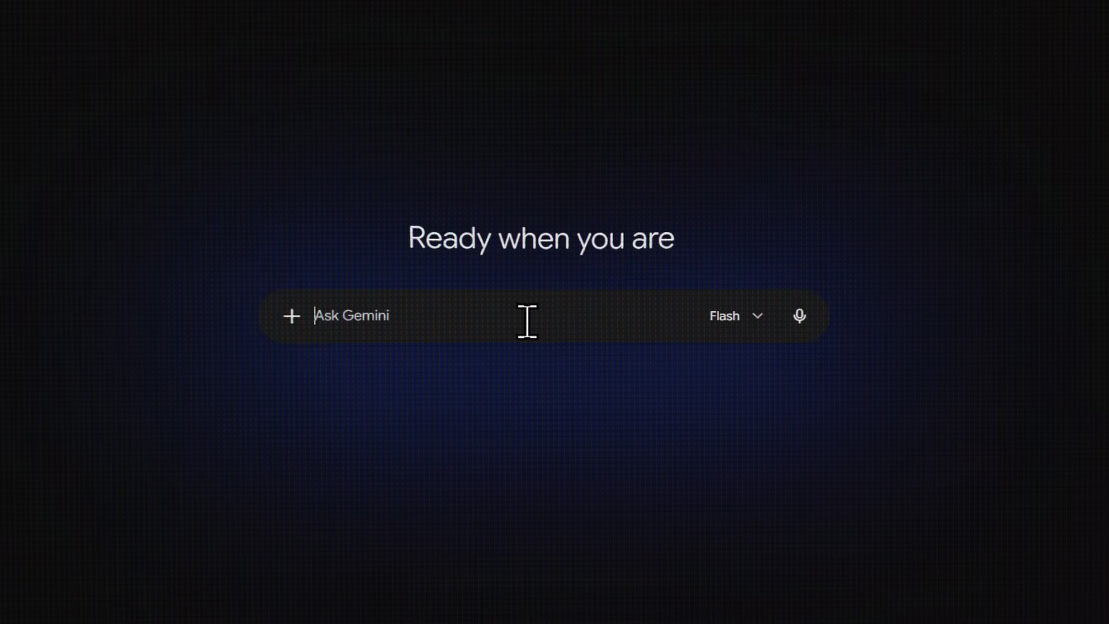
pyautogui.write('sds')
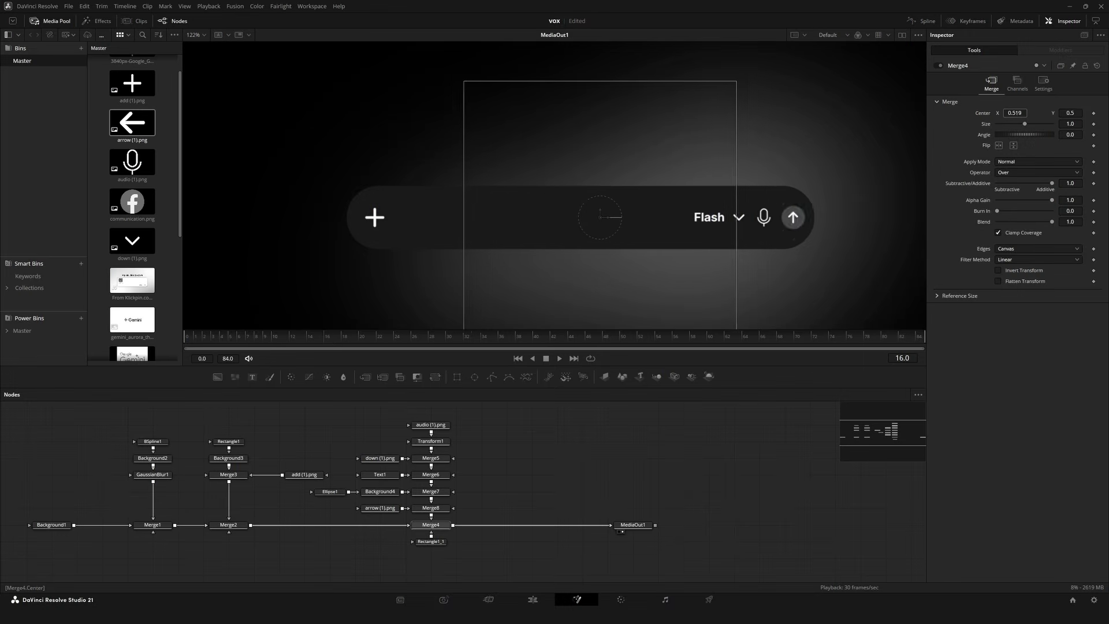
# Keyframe Merge4's center at X 0.5429 and play the result.
pyautogui.moveTo(596, 217); pyautogui.dragTo(622, 217)
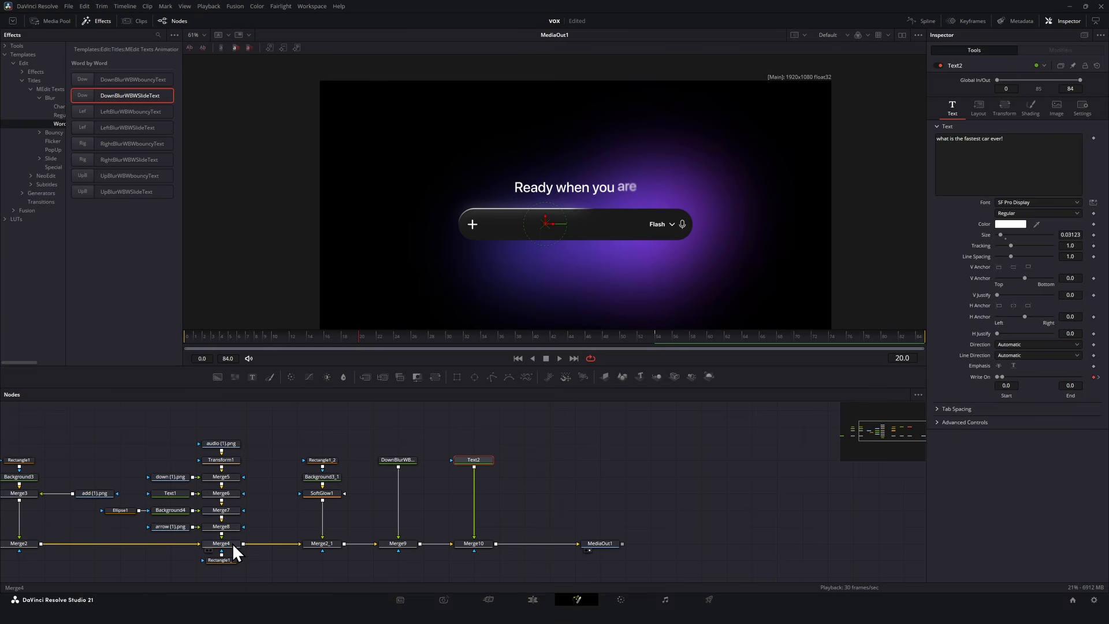
pyautogui.click(232, 543)
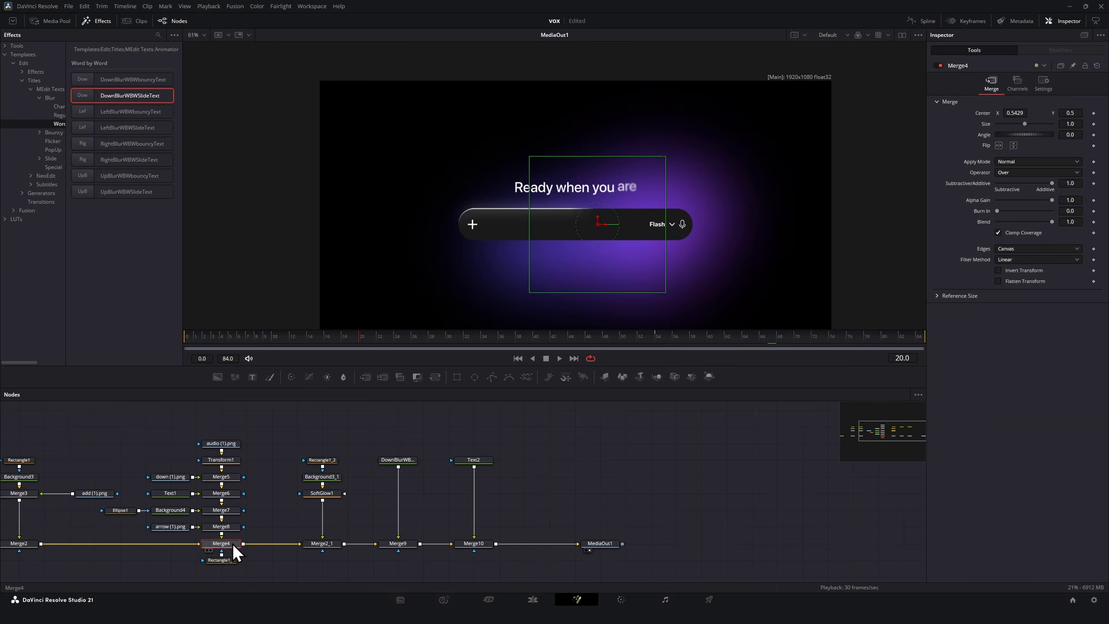
pyautogui.click(1093, 113)
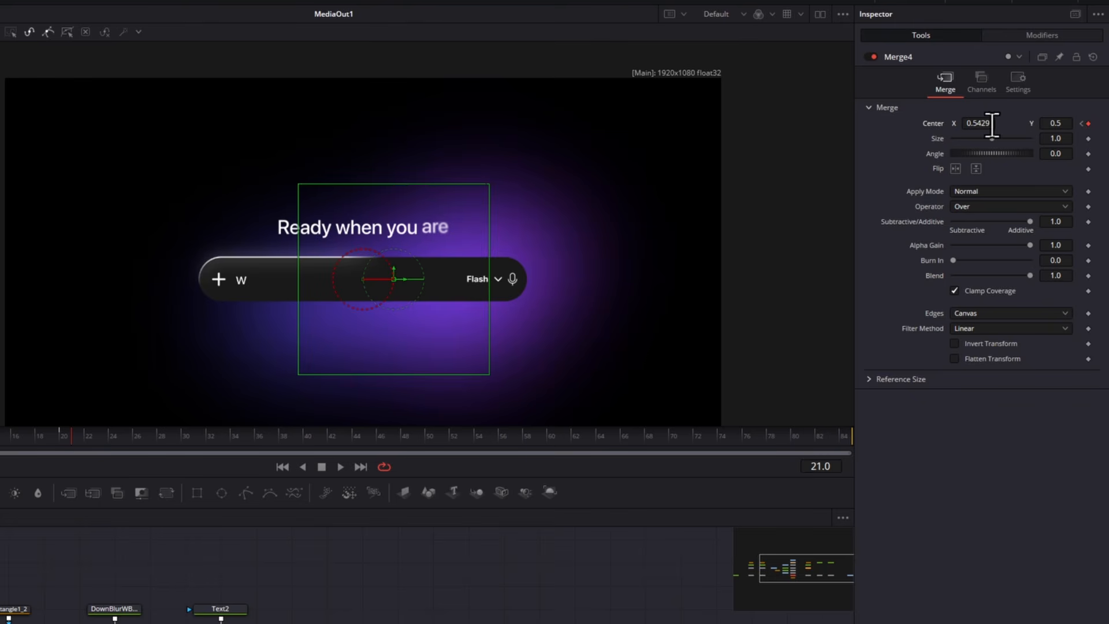
pyautogui.click(340, 467)
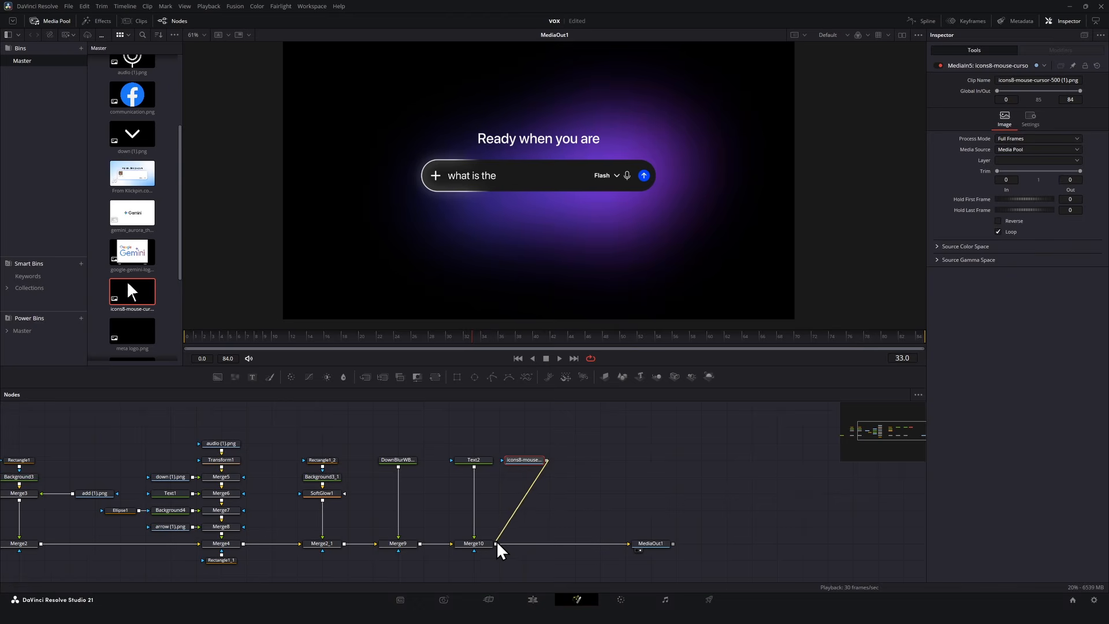
# Connect the mouse-cursor image into the chain and add a Transform node after it.
pyautogui.moveTo(498, 544); pyautogui.dragTo(498, 544)
pyautogui.click(522, 460)
pyautogui.hotkey('shift', 'space')
pyautogui.write('transform')
pyautogui.press('Return')
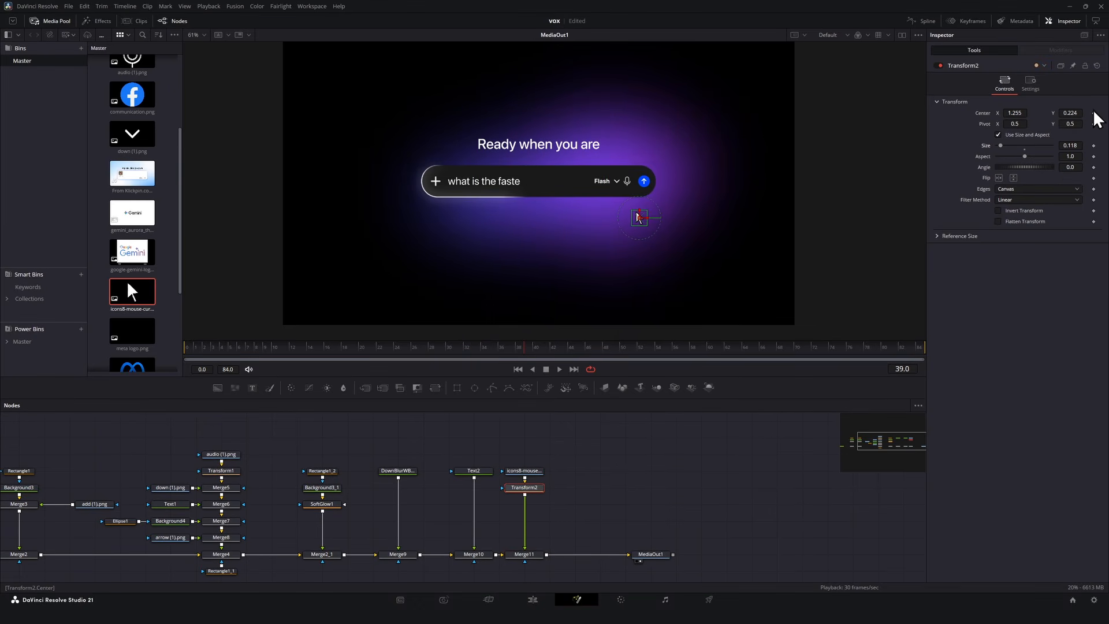
# Keyframe the cursor's center and, at frame 60, move the cursor onto the send button.
pyautogui.click(1093, 113)
pyautogui.moveTo(582, 353); pyautogui.dragTo(708, 355)
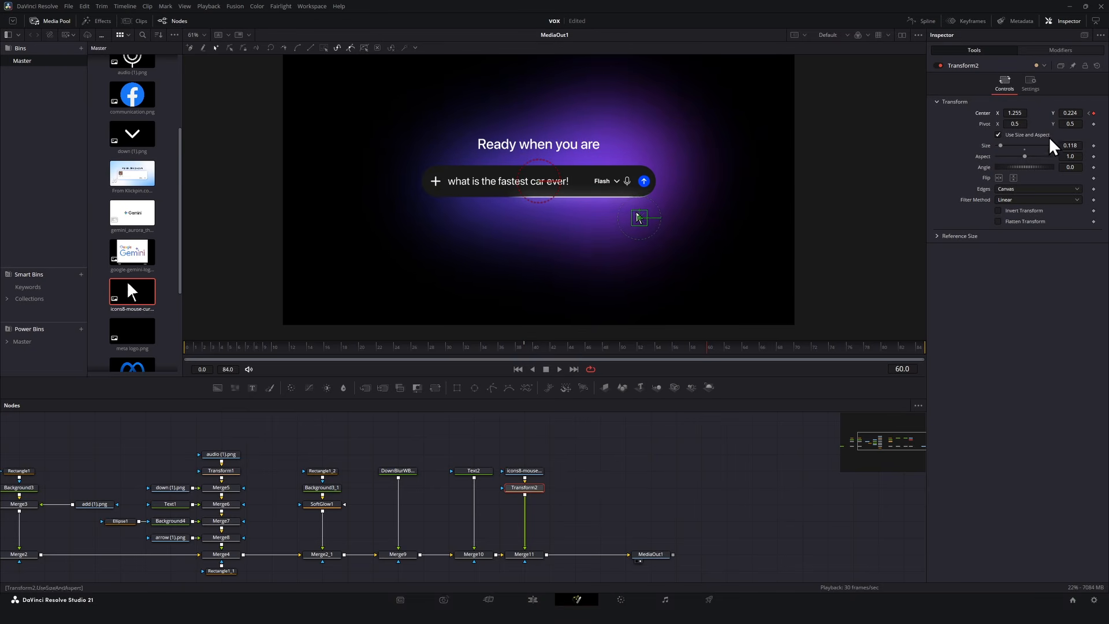
pyautogui.moveTo(639, 209); pyautogui.dragTo(639, 184)
# Set the cursor's center Y to -0.046 at frame 39 so it starts below the bar.
pyautogui.scroll(2, 679, 224)
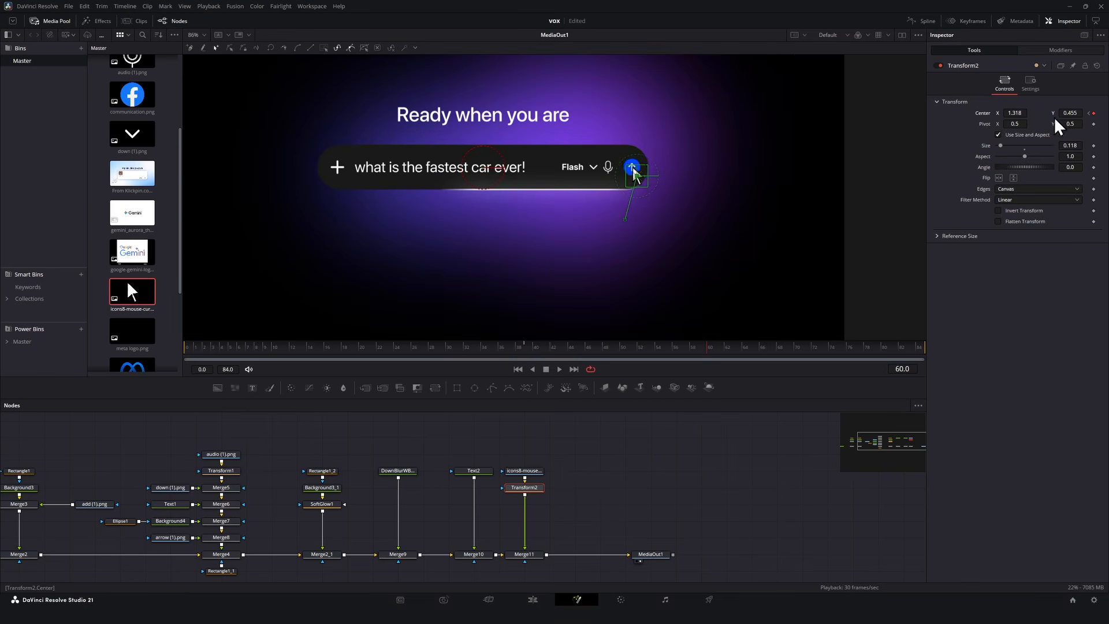
pyautogui.press('[')
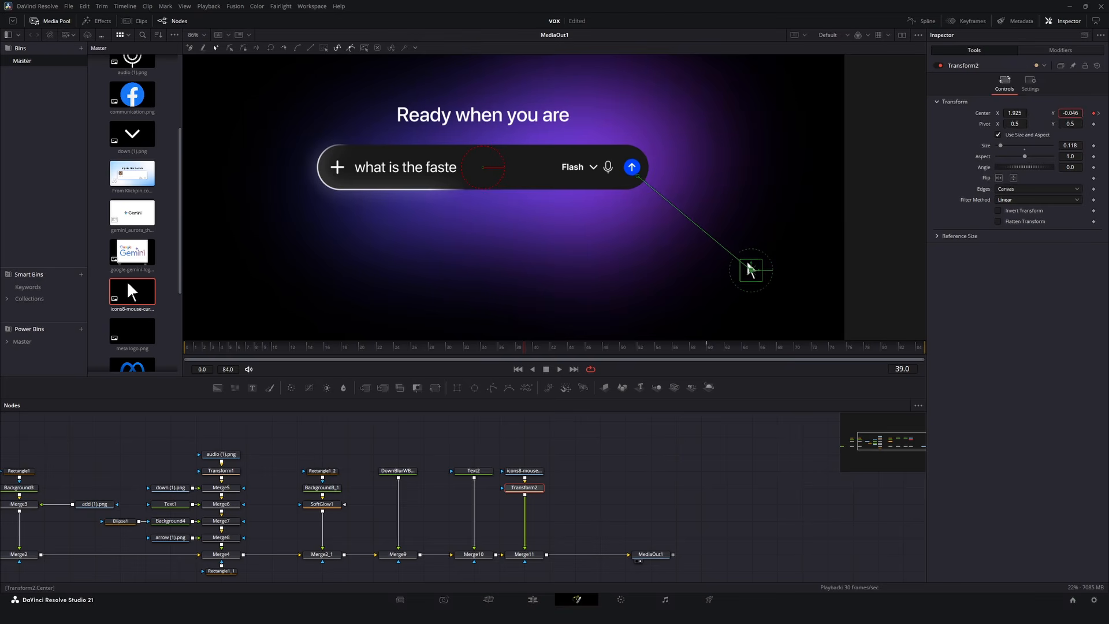
pyautogui.moveTo(1025, 117); pyautogui.dragTo(1059, 117)
# At frame 56, move the cursor to a point below the send button to add a bend in its motion path.
pyautogui.moveTo(537, 347); pyautogui.dragTo(686, 344)
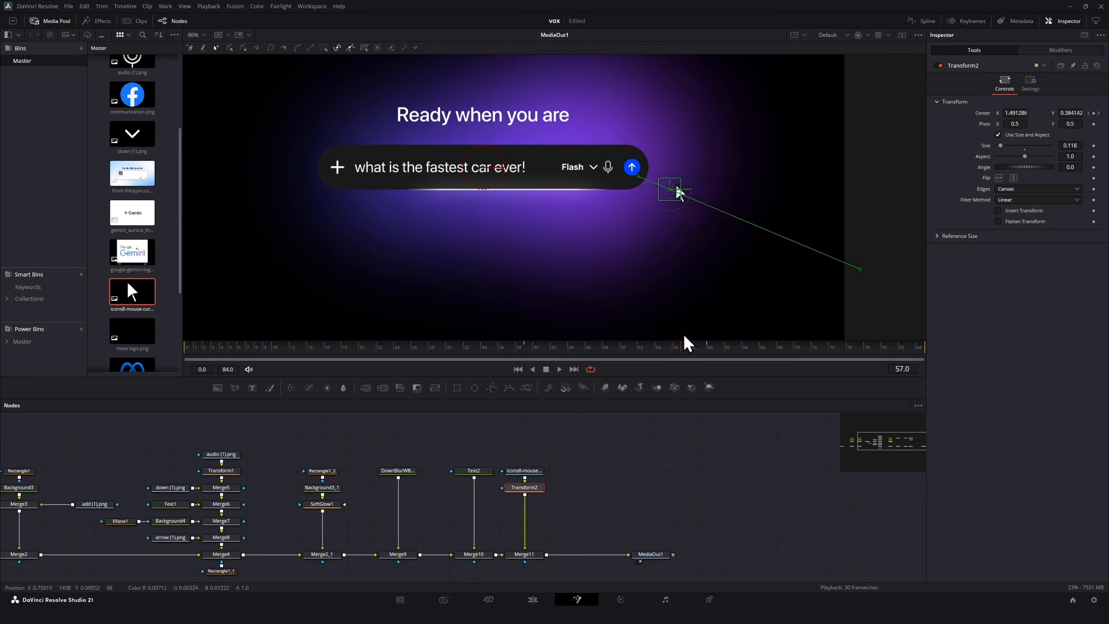
pyautogui.moveTo(733, 218); pyautogui.dragTo(705, 269)
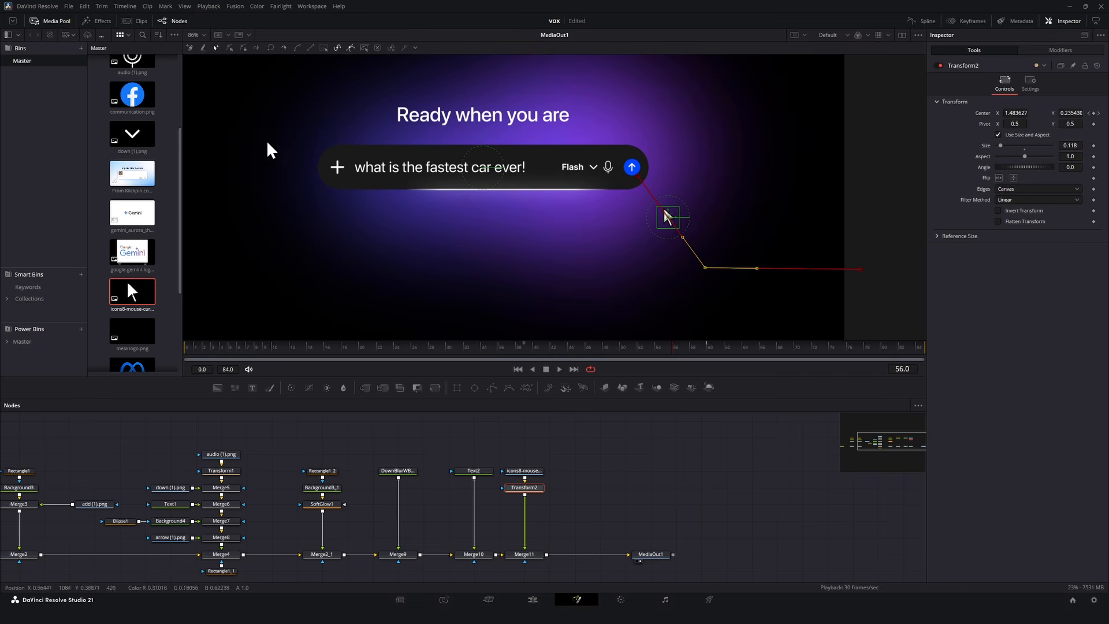
# Bend the cursor's motion path into a smooth curve and play the animation.
pyautogui.click(296, 49)
pyautogui.scroll(5, 795, 285)
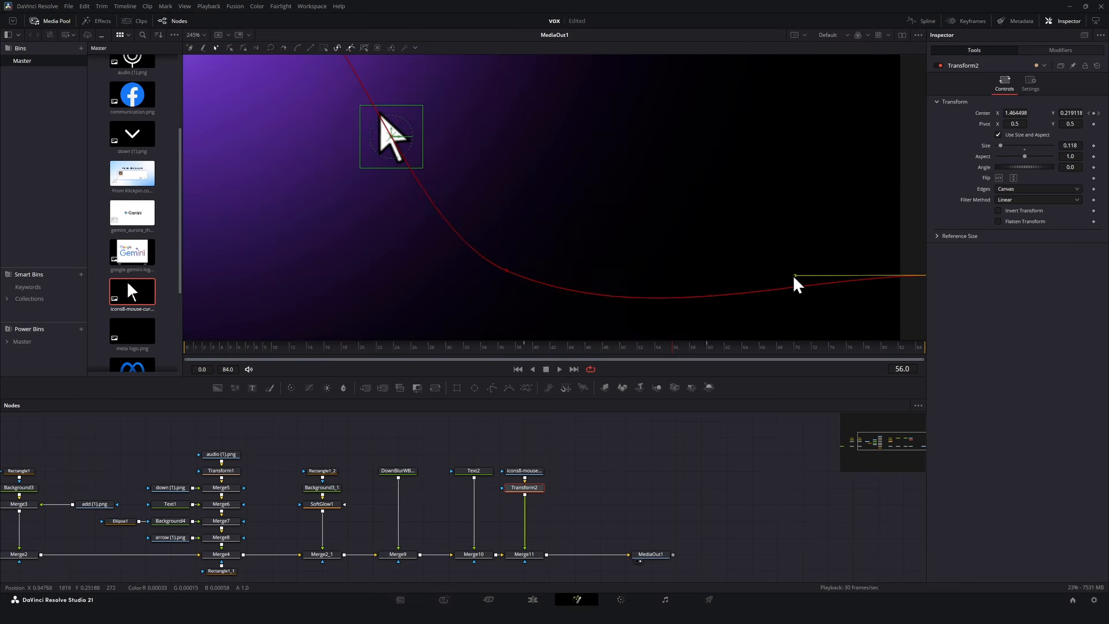
pyautogui.moveTo(431, 245); pyautogui.dragTo(573, 304)
pyautogui.scroll(-5, 487, 266)
pyautogui.click(559, 369)
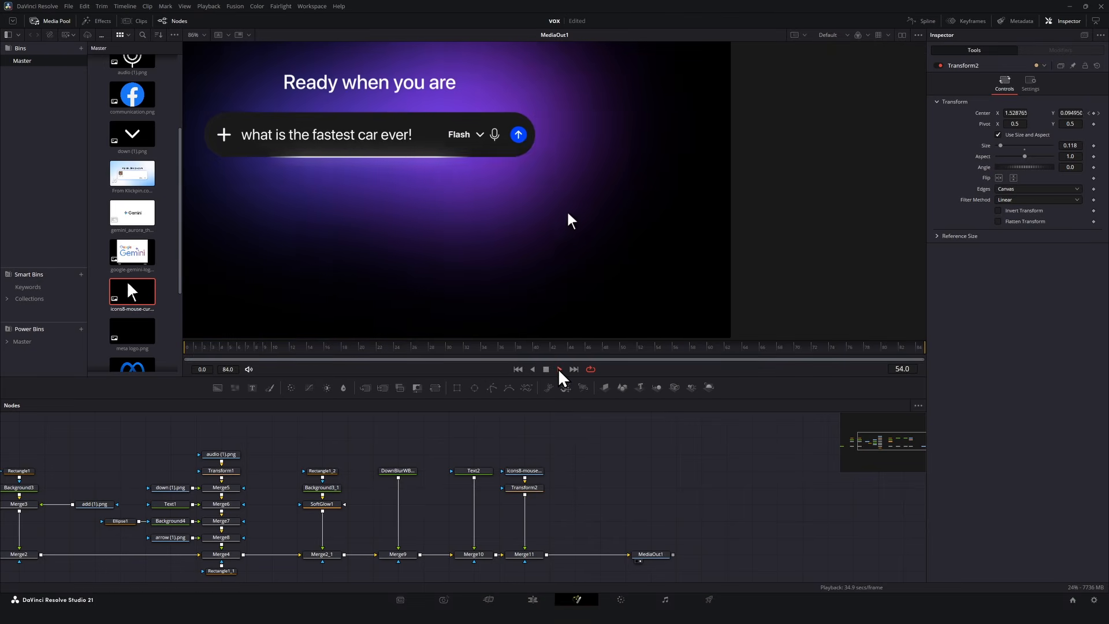
# In the Spline editor, select the cursor's path displacement keyframes, smooth them, and play the animation.
pyautogui.click(922, 21)
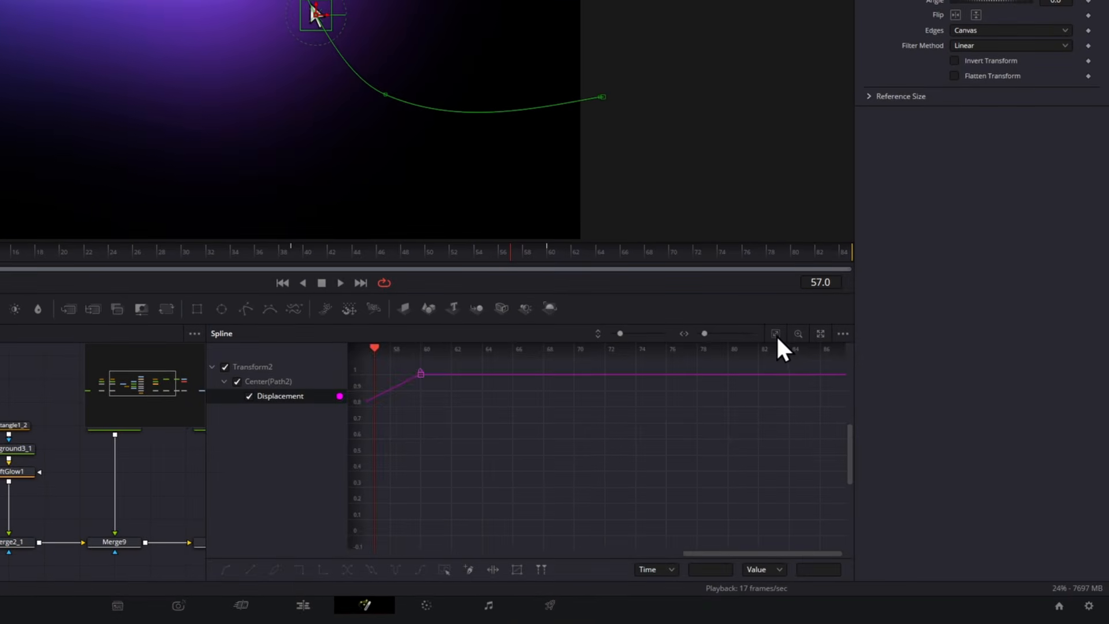
pyautogui.click(775, 334)
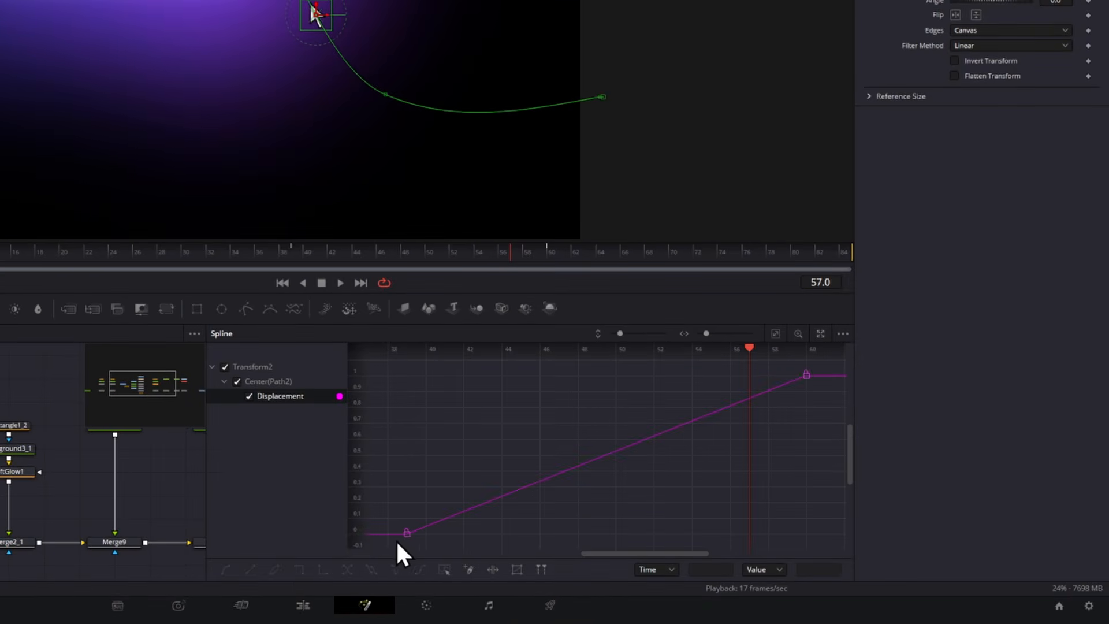
pyautogui.moveTo(394, 539); pyautogui.dragTo(849, 358)
pyautogui.press('s')
pyautogui.press('t')
pyautogui.moveTo(717, 351); pyautogui.dragTo(734, 351)
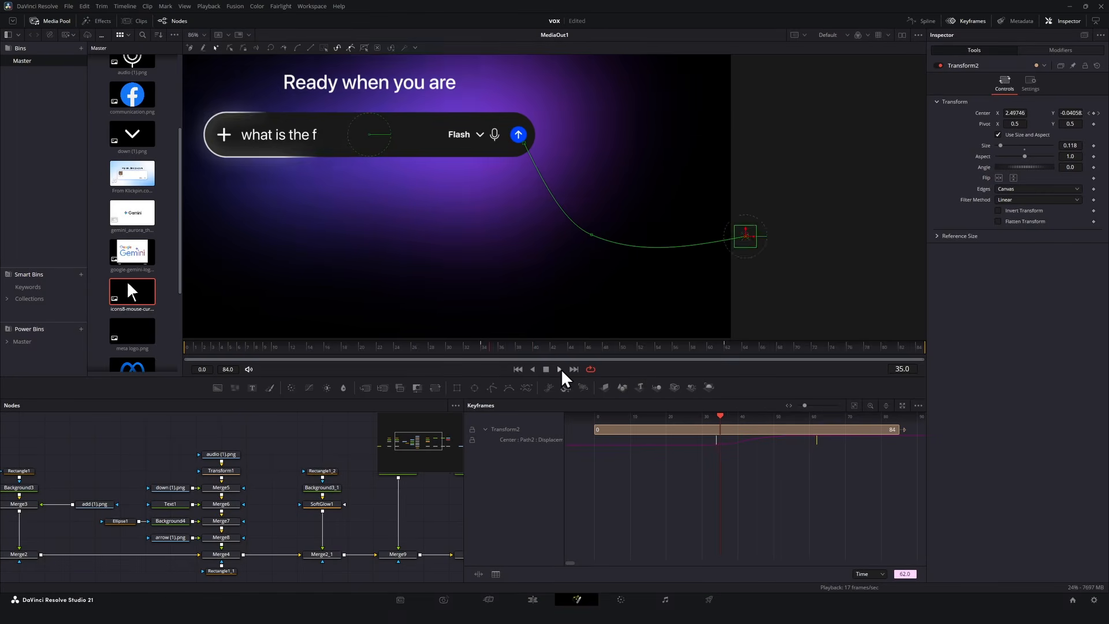
pyautogui.click(340, 283)
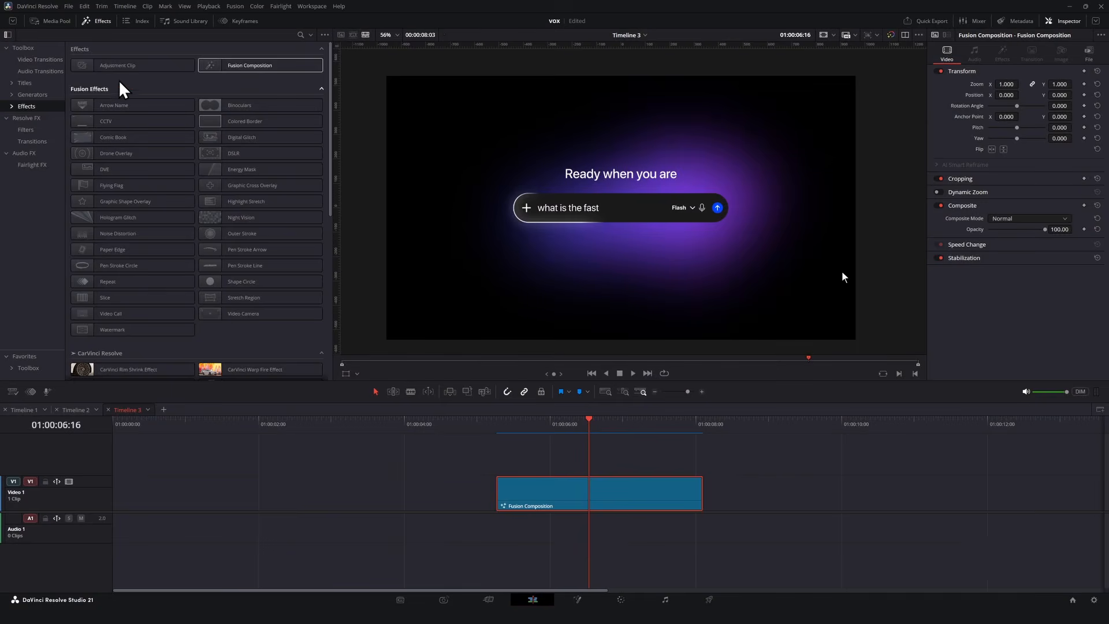
# Add an Adjustment Clip on the track above the Fusion Composition near the playhead and set its zoom to 2.690.
pyautogui.moveTo(118, 65); pyautogui.dragTo(702, 456)
pyautogui.moveTo(579, 459); pyautogui.dragTo(587, 459)
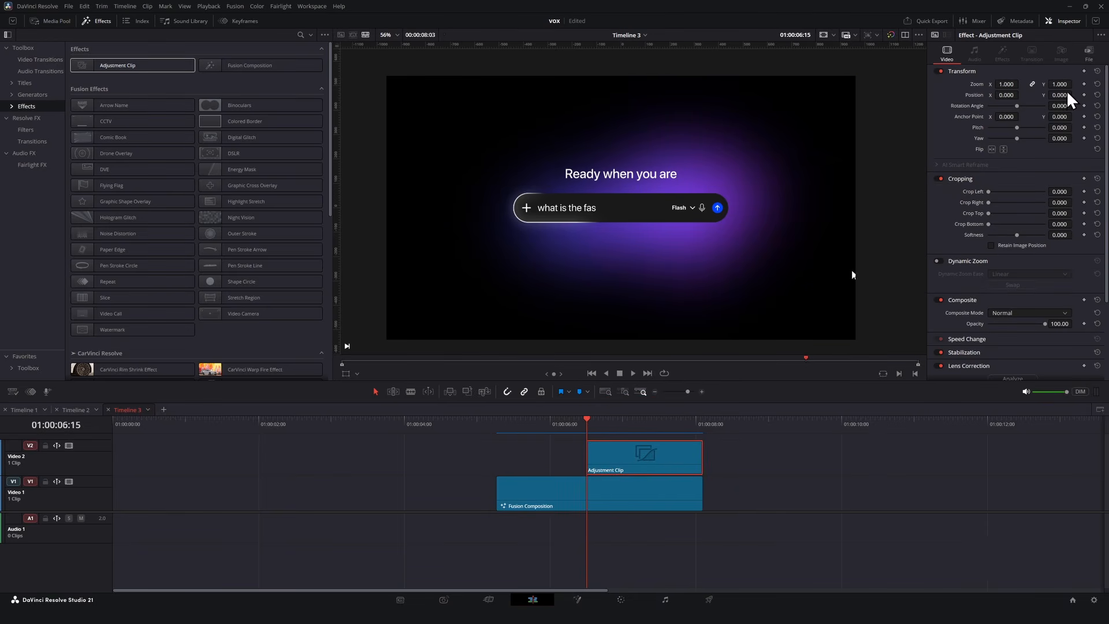
pyautogui.moveTo(1061, 84); pyautogui.dragTo(1074, 83)
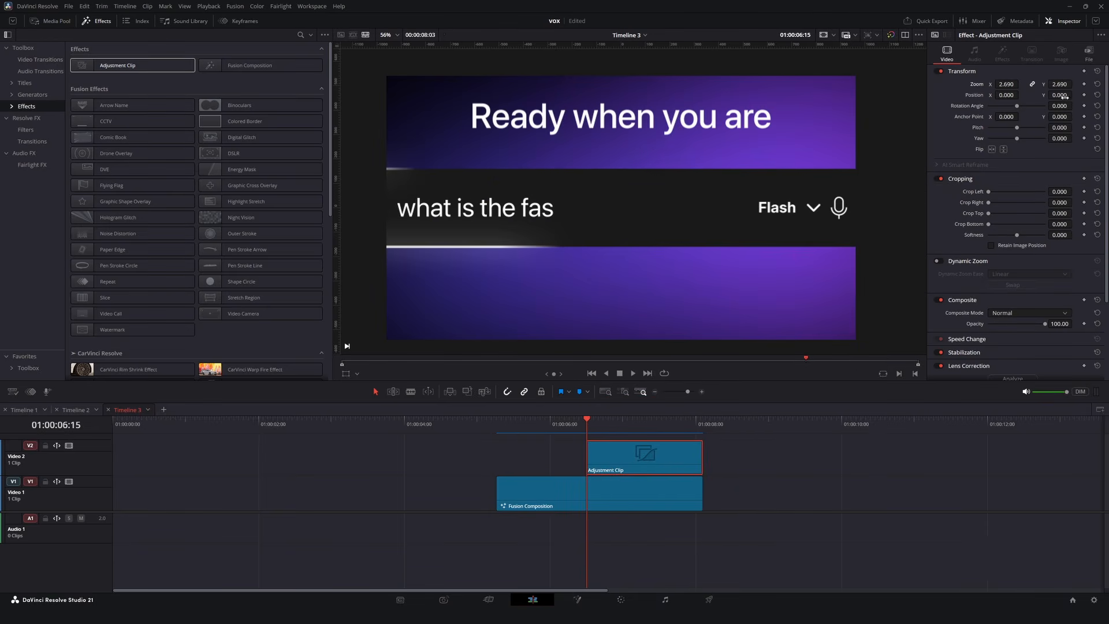
# At the adjustment clip's end, set its position X to -1044 to pan toward the send button, then play.
pyautogui.moveTo(638, 430); pyautogui.dragTo(700, 426)
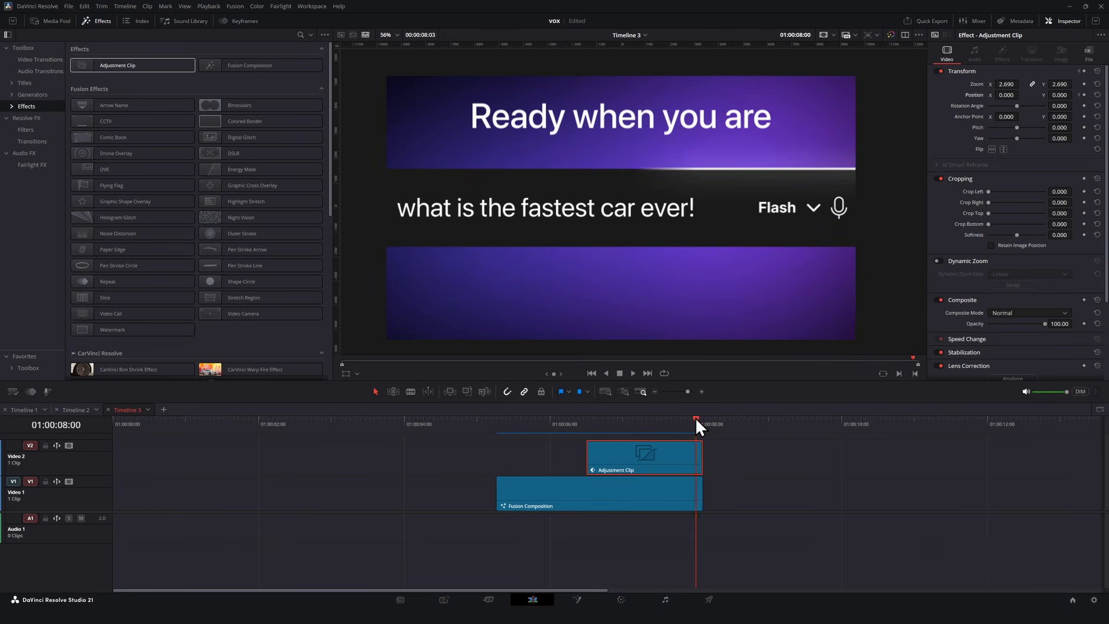
pyautogui.moveTo(1011, 95); pyautogui.dragTo(1086, 101)
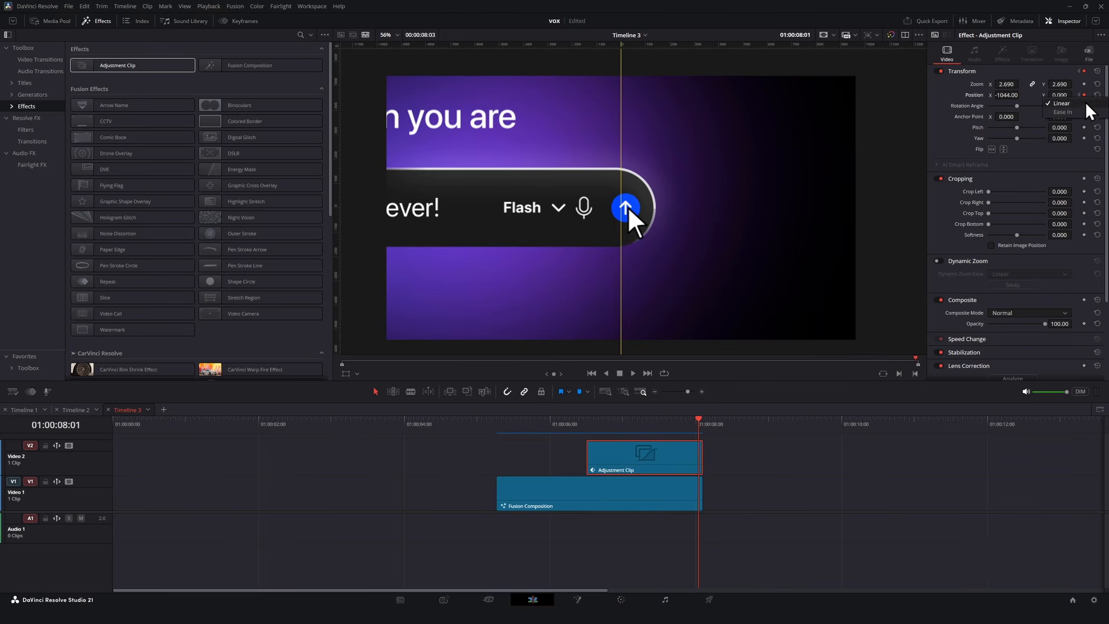
pyautogui.press('space')
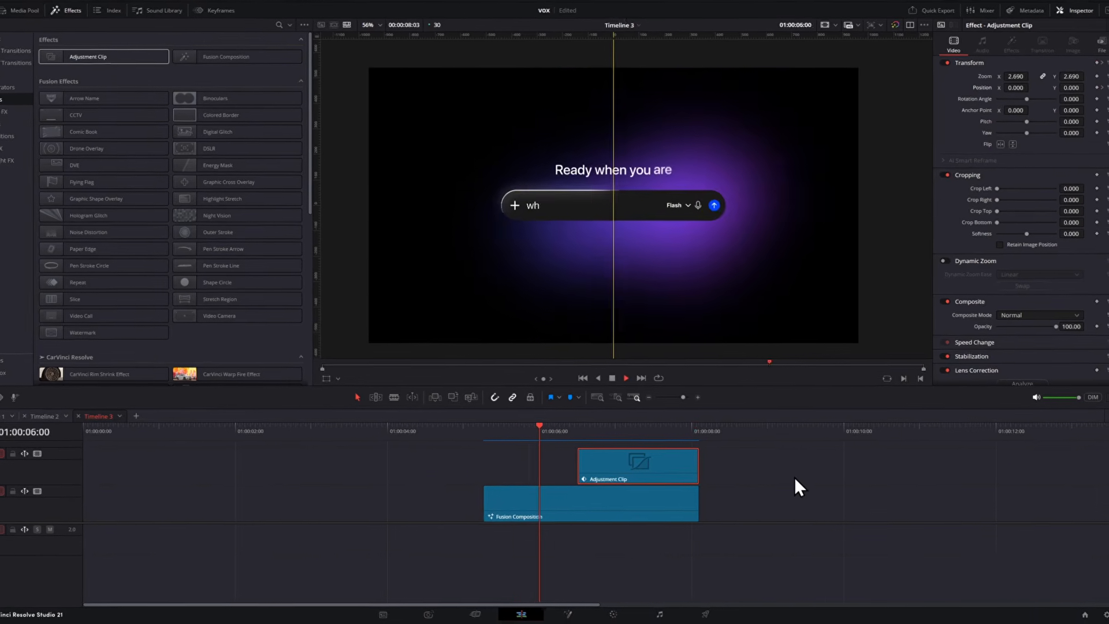